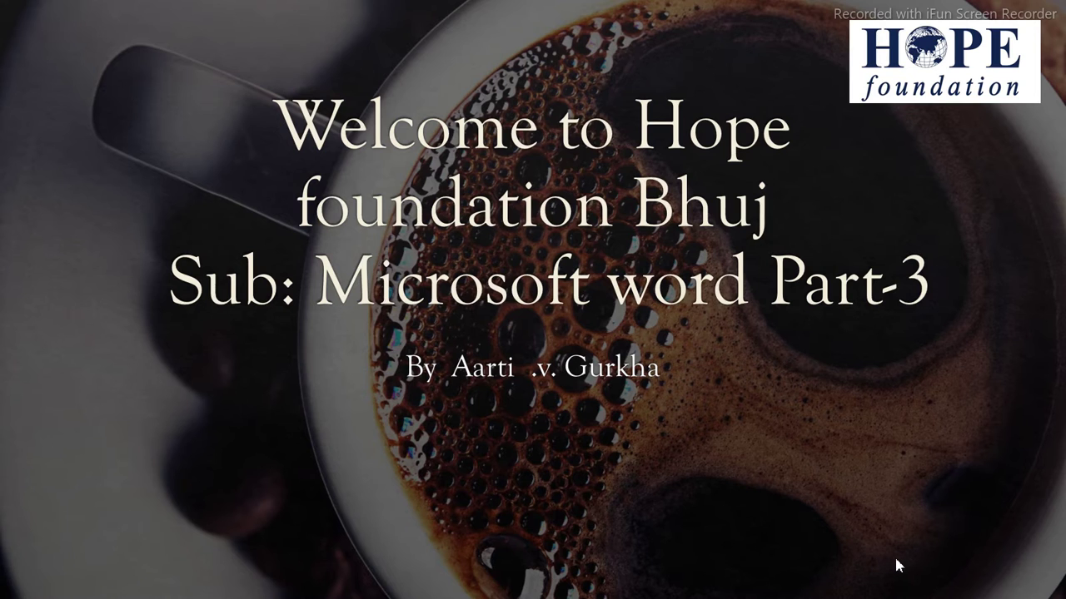
Leave the PowerPoint slideshow and show the Windows desktop
key(super+d)
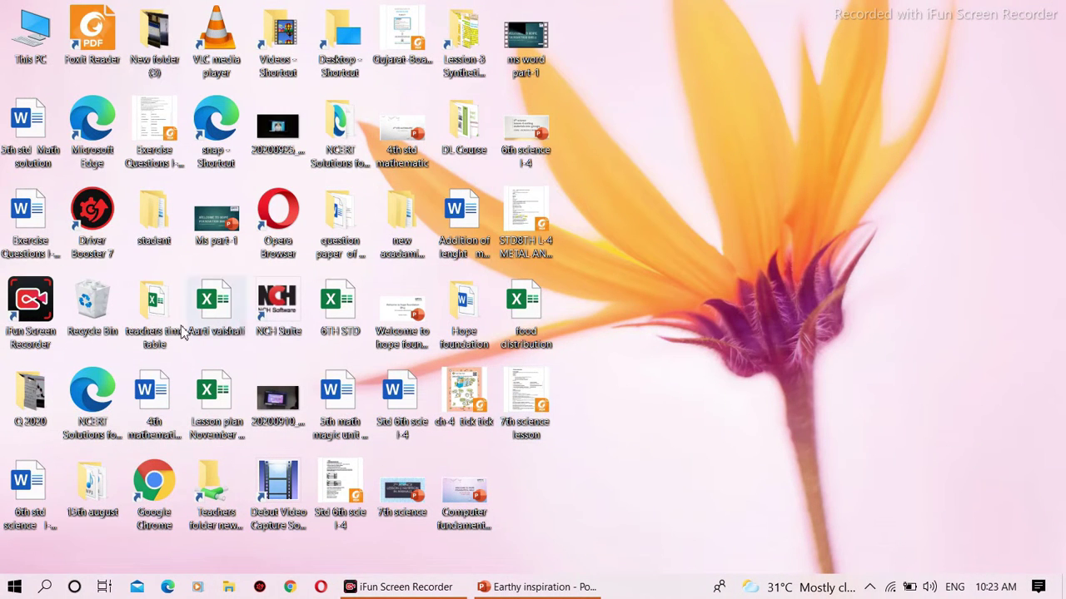
Launch Microsoft Word from the Start menu's app list
click(12, 588)
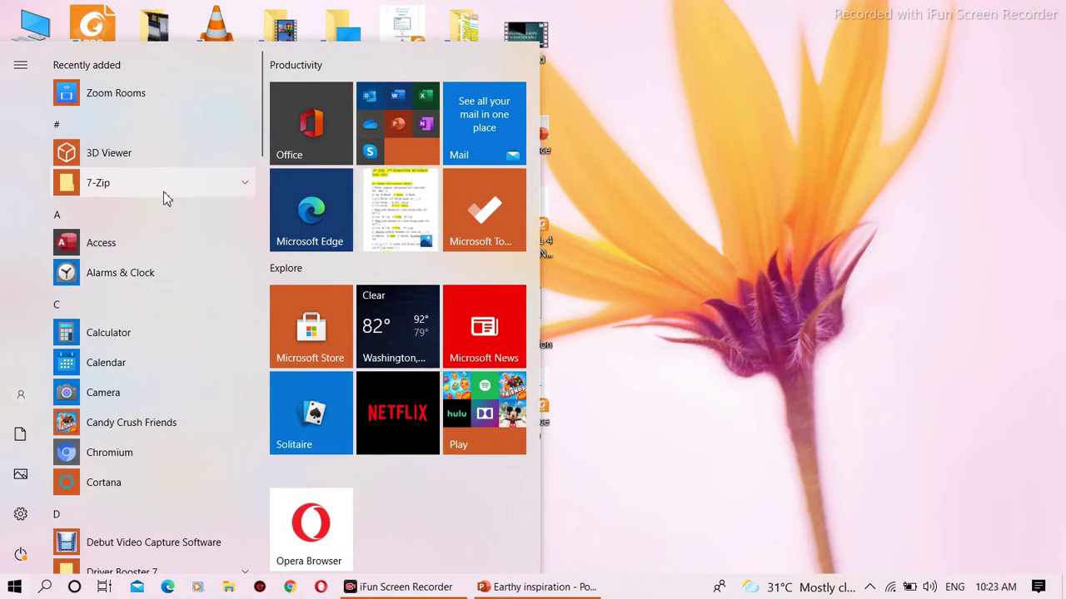
key(Tab)
key(Page_Down)
key(Page_Down)
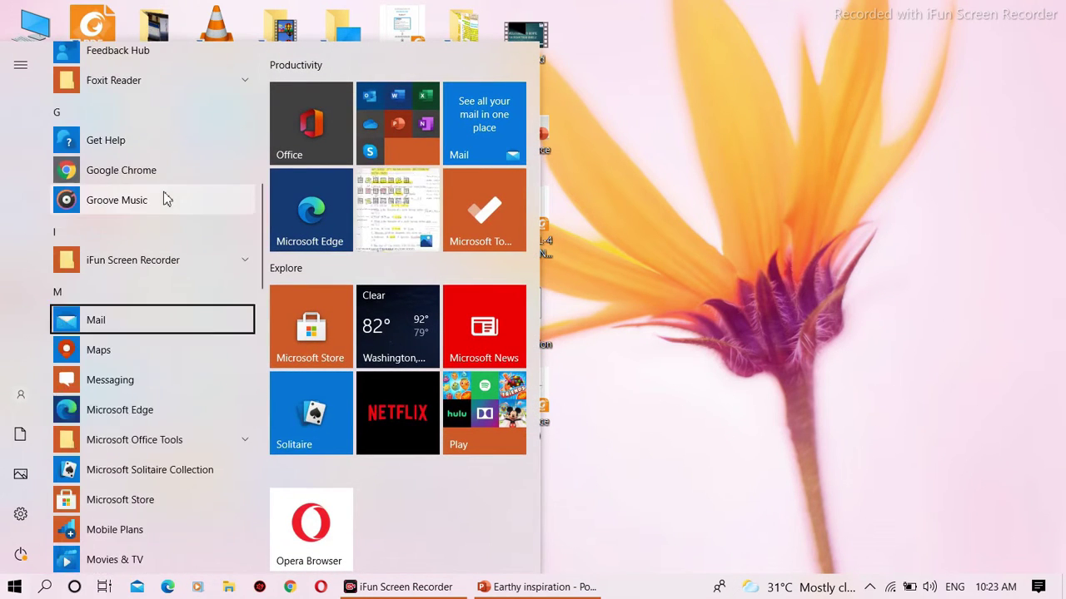
key(Page_Down)
key(Down)
key(Down)
key(Down)
key(Down)
key(Down)
key(Down)
key(Page_Down)
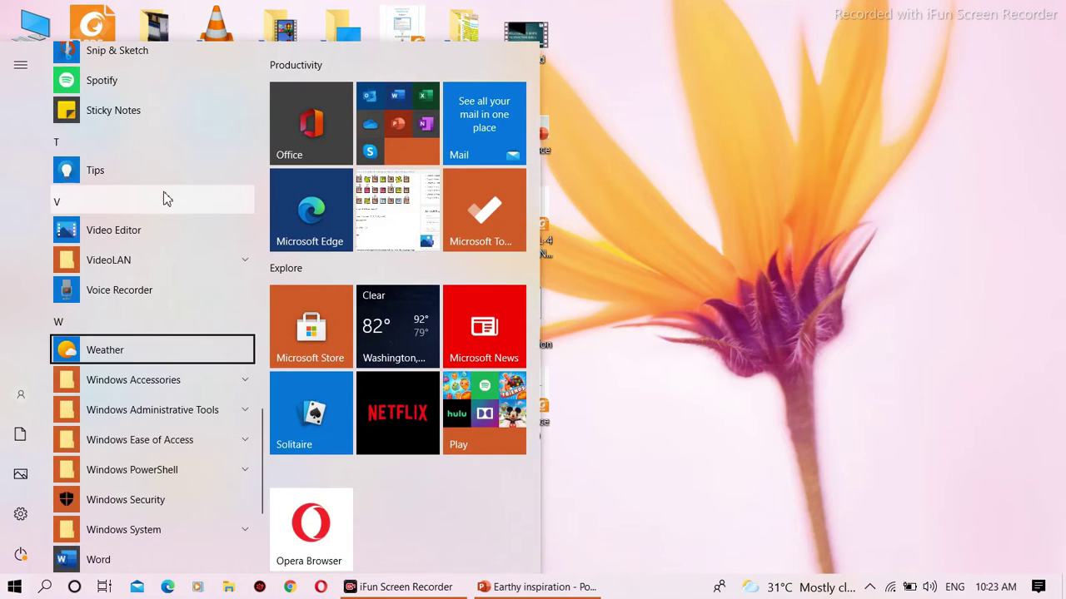
key(Down)
key(Down)
key(Down)
key(Down)
key(Down)
key(Down)
key(Down)
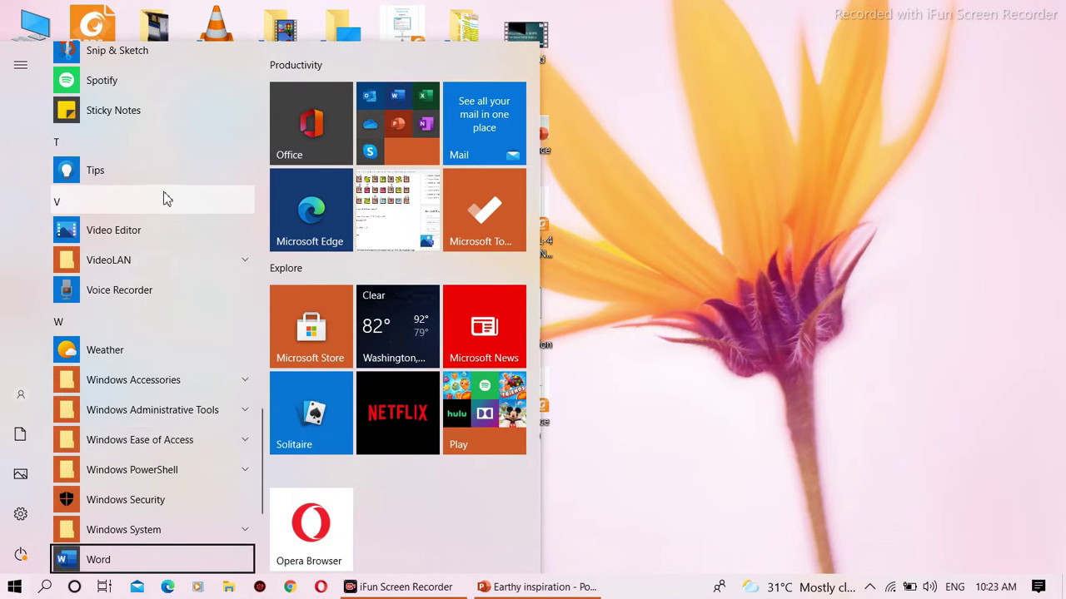
key(Return)
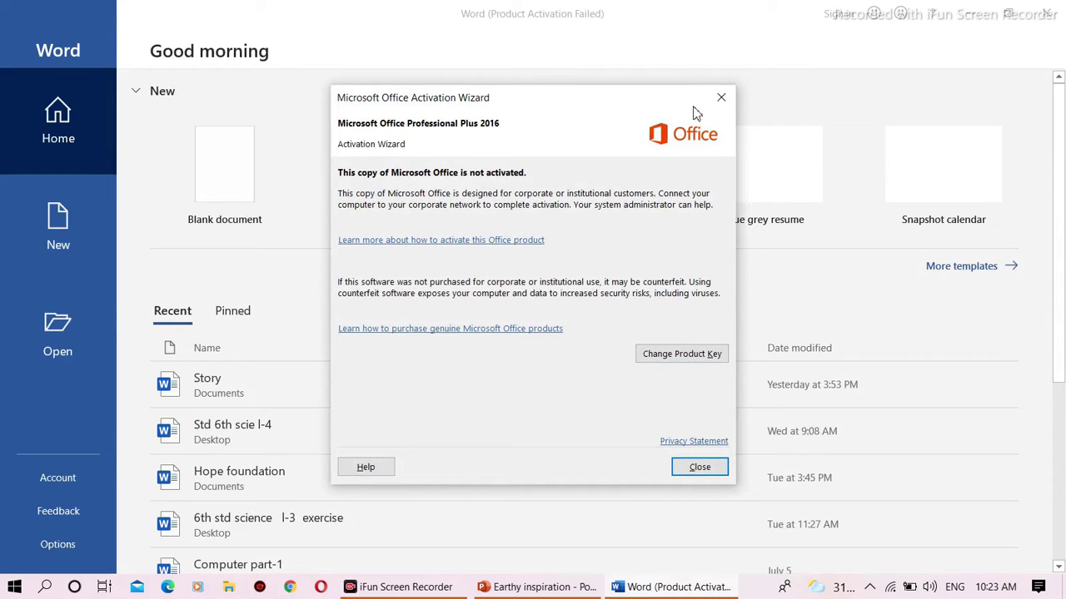
Dismiss the Office activation notice and create a new blank document, Document1
click(689, 467)
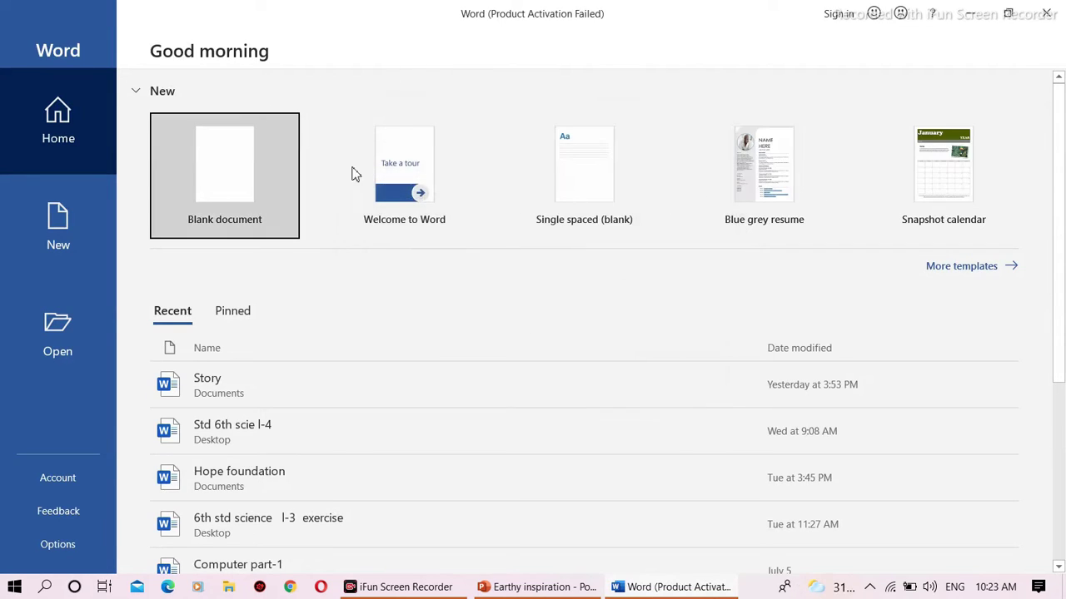
click(216, 160)
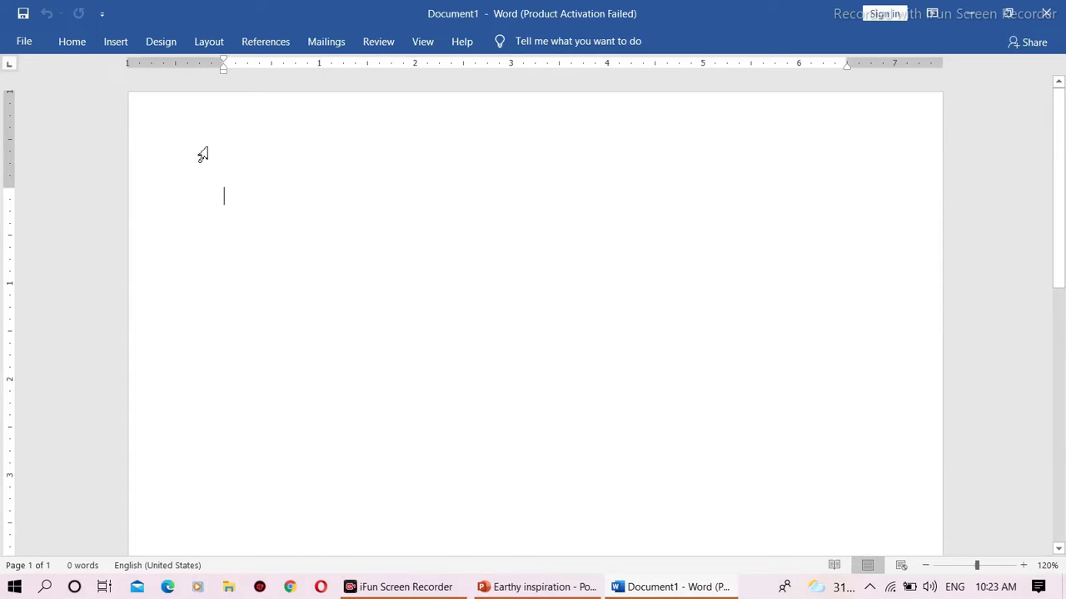
Look over the Home and Insert tab commands, then bring up the saved Story document
click(72, 42)
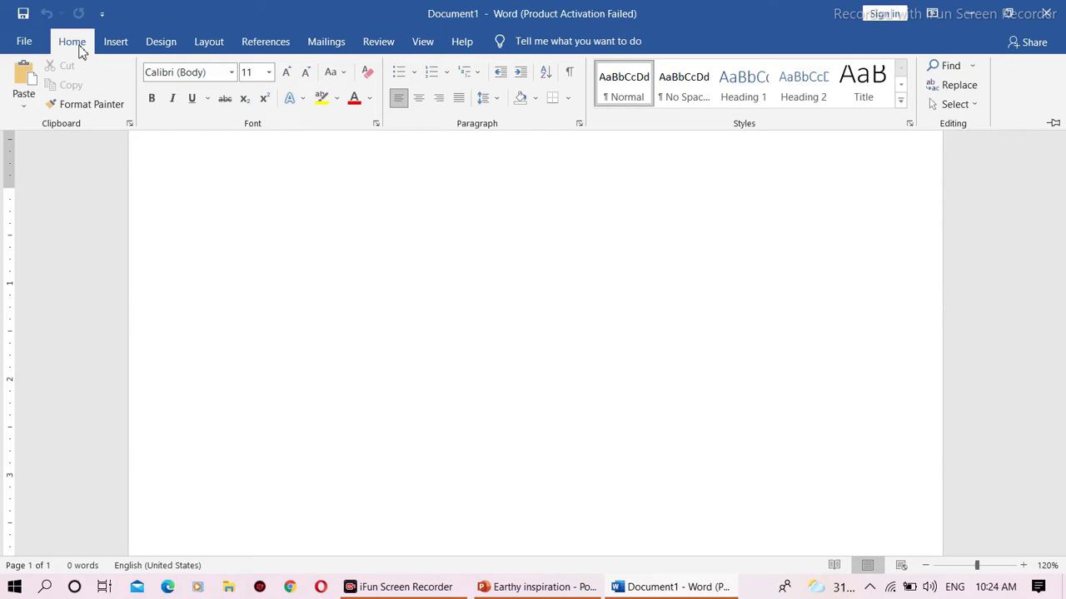
click(117, 43)
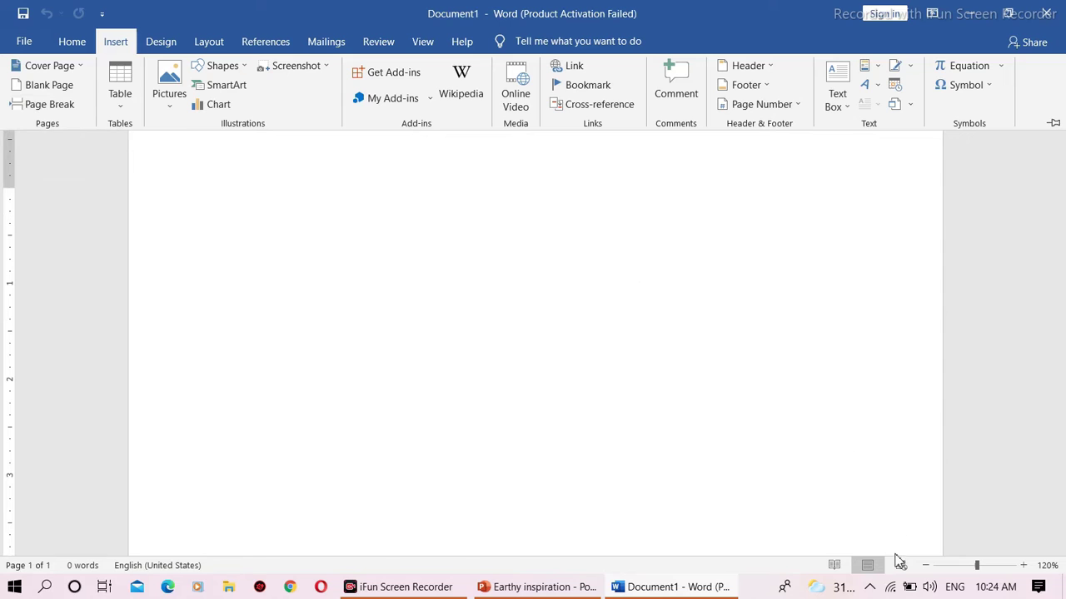
key(ctrl+F1)
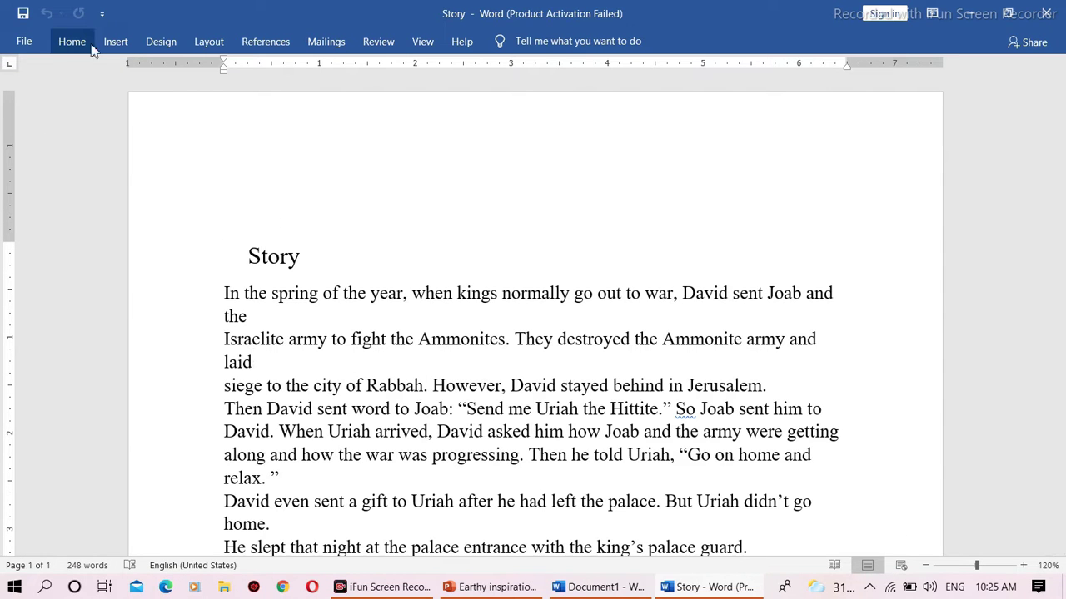
Browse the built-in cover page designs such as Austin, Grid, Integral and Motion
click(116, 43)
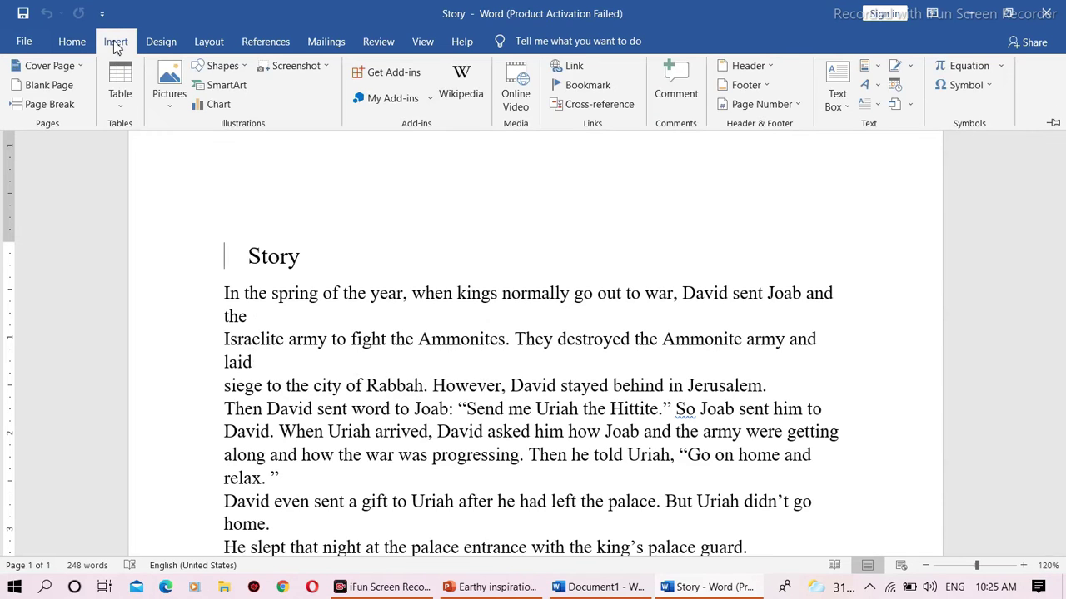
click(48, 70)
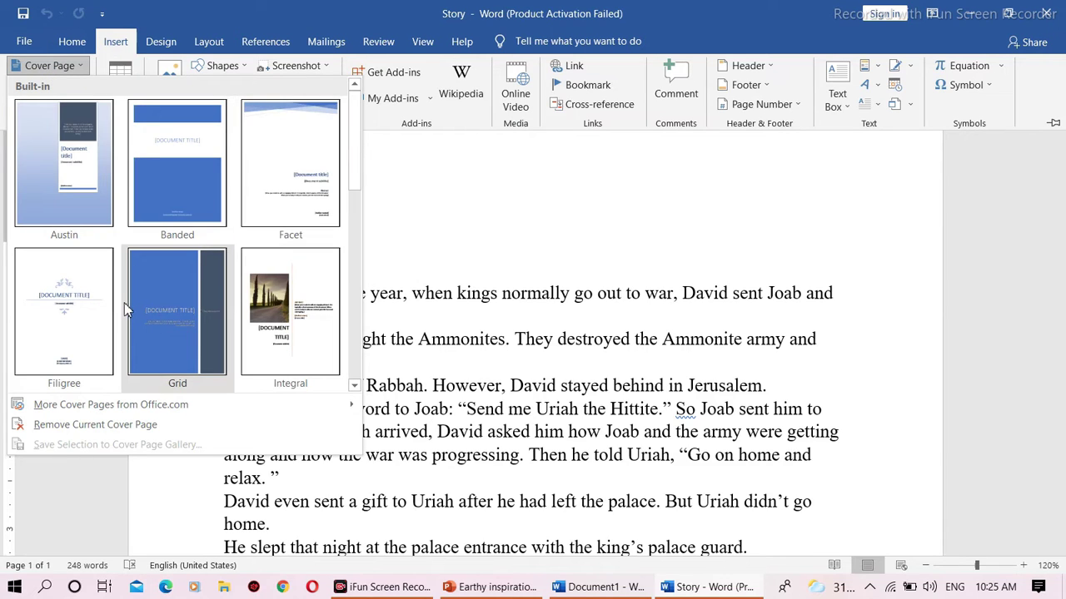
click(355, 387)
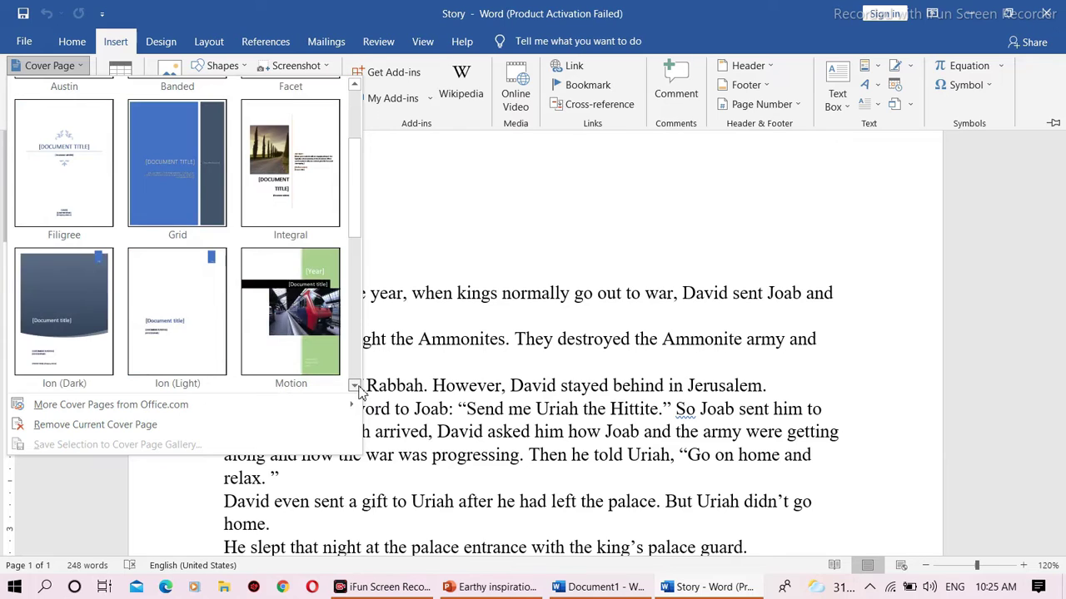
click(356, 387)
click(355, 387)
click(356, 387)
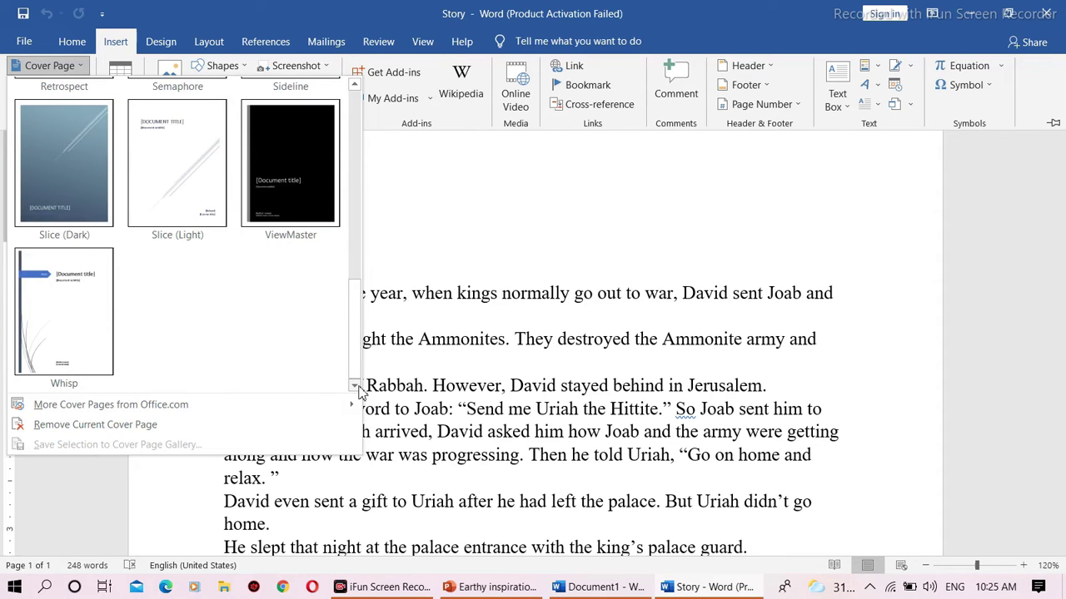
click(356, 83)
click(356, 83)
click(356, 83)
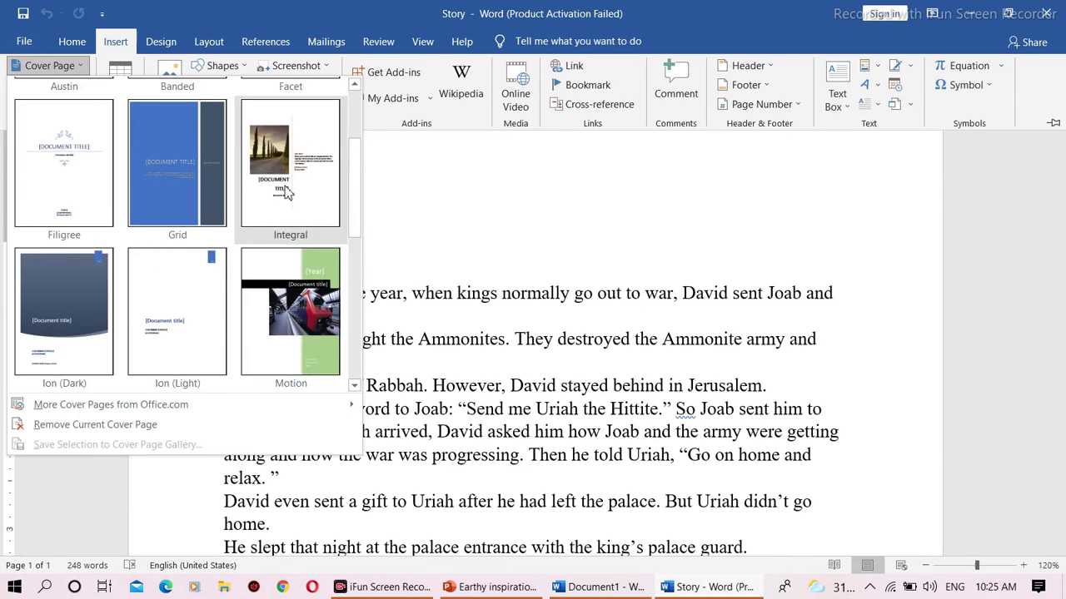
Add the Filigree cover page to the Story document
click(33, 136)
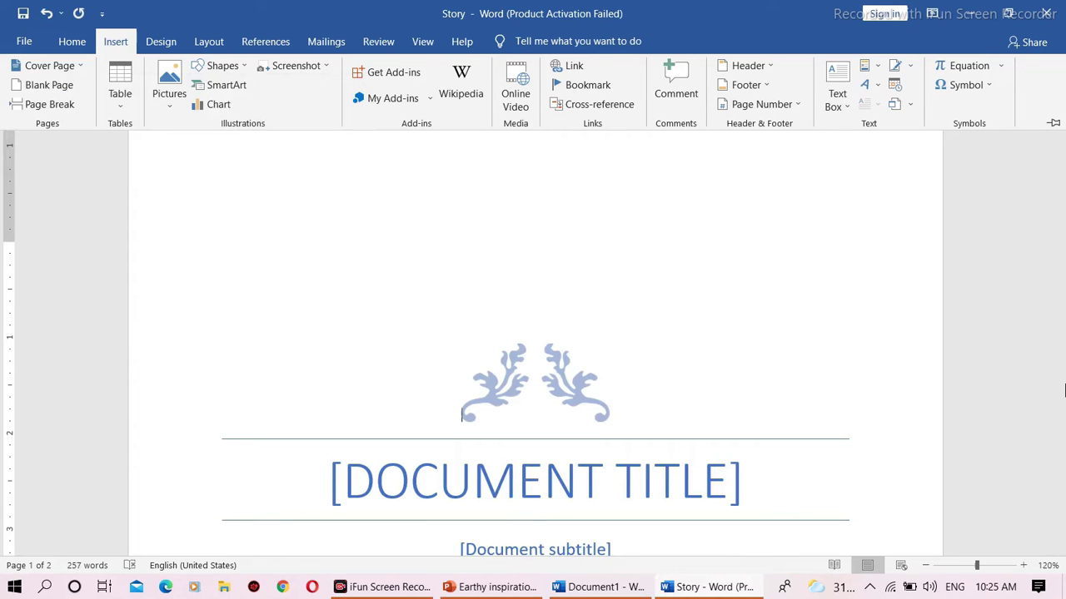
scroll(1064, 385, down, 5)
scroll(1064, 385, down, 10)
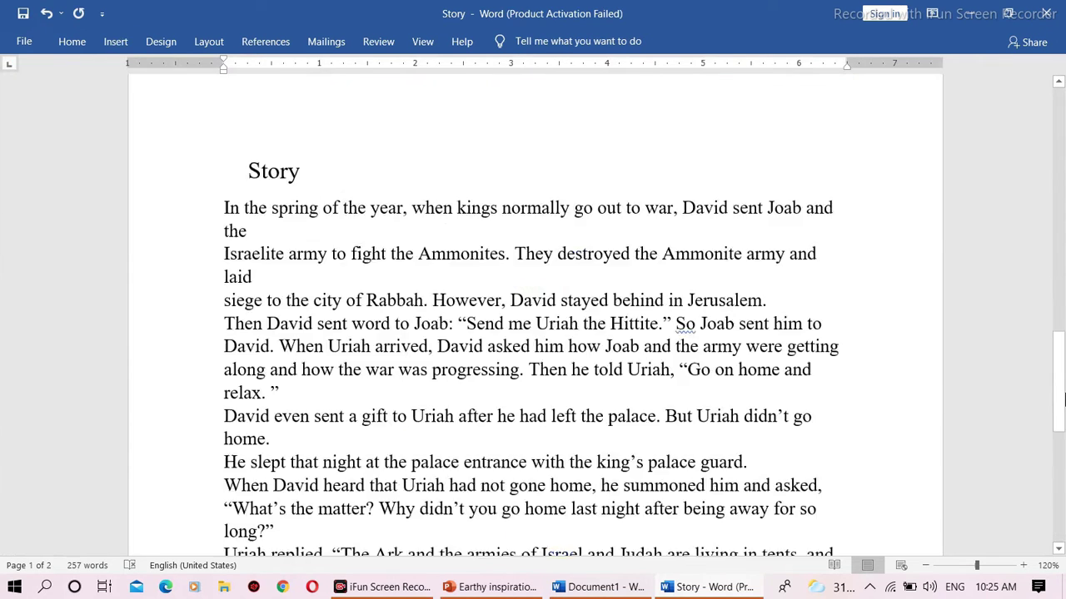
scroll(1049, 333, down, 3)
drag(1057, 408, 1011, 176)
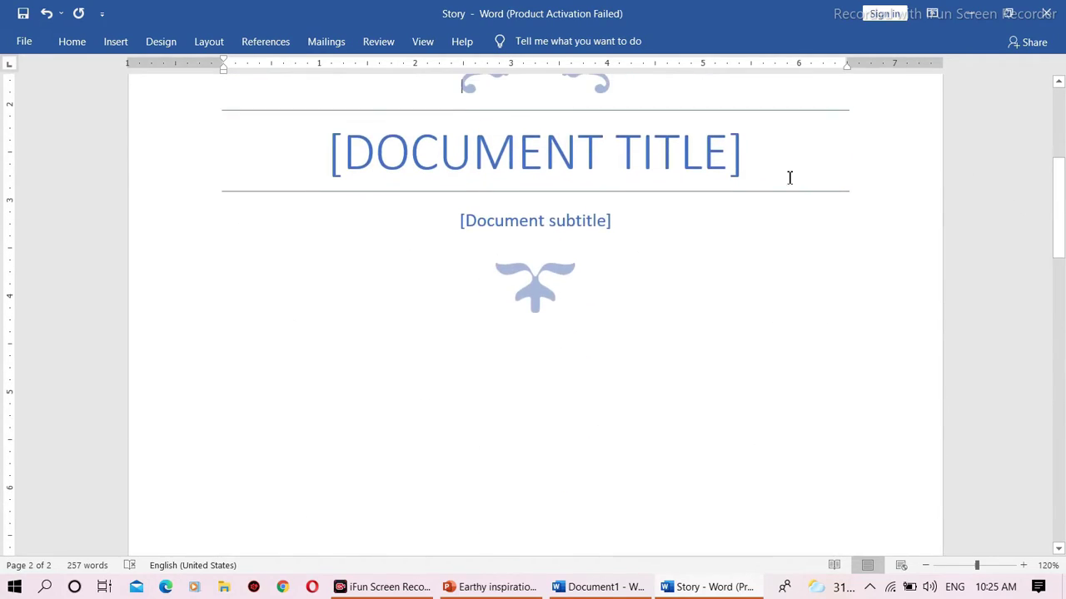
Replace the cover page title placeholder with 'STORY OF KING'
click(726, 160)
key(BackSpace)
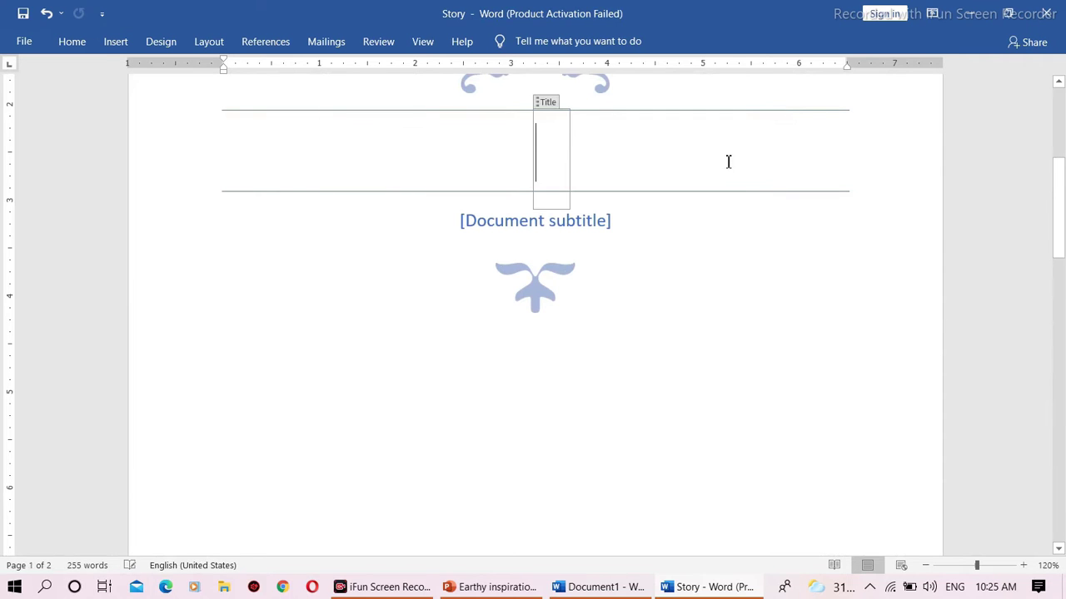
text(S)
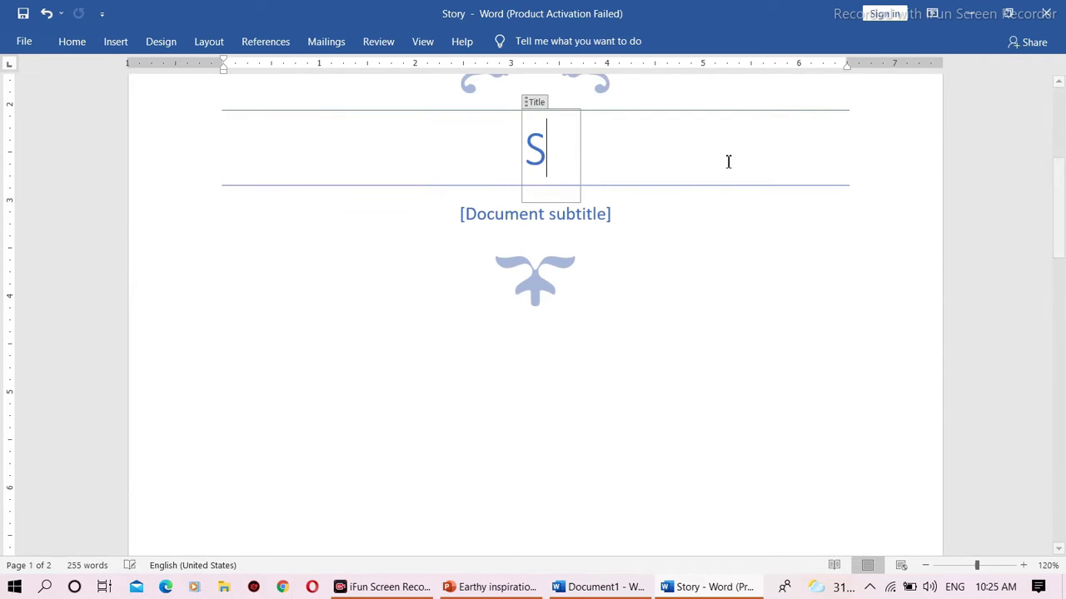
text(RR)
key(BackSpace)
key(BackSpace)
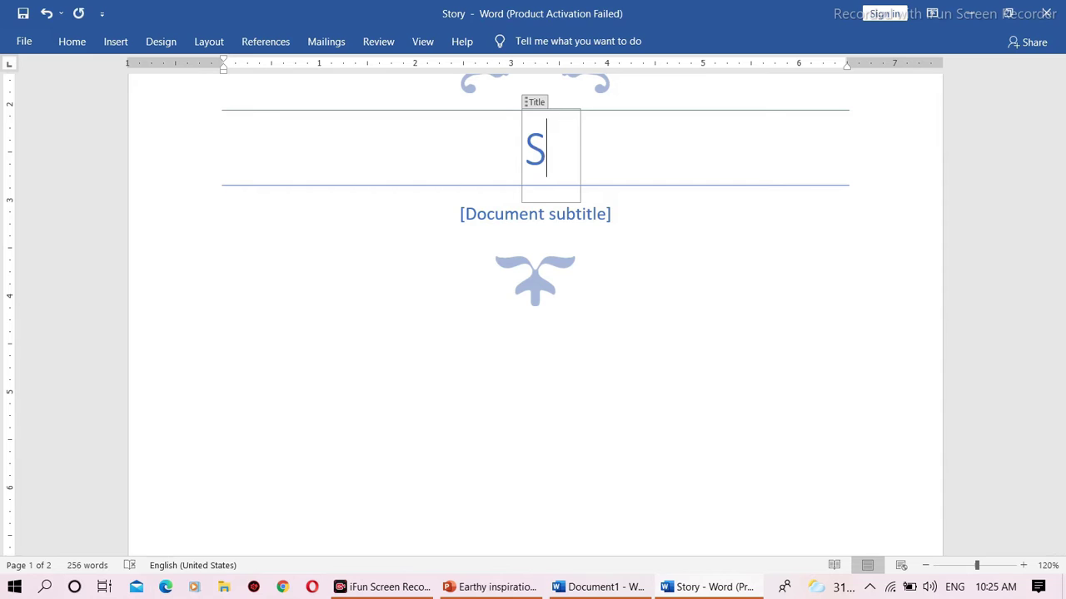
text(TORY)
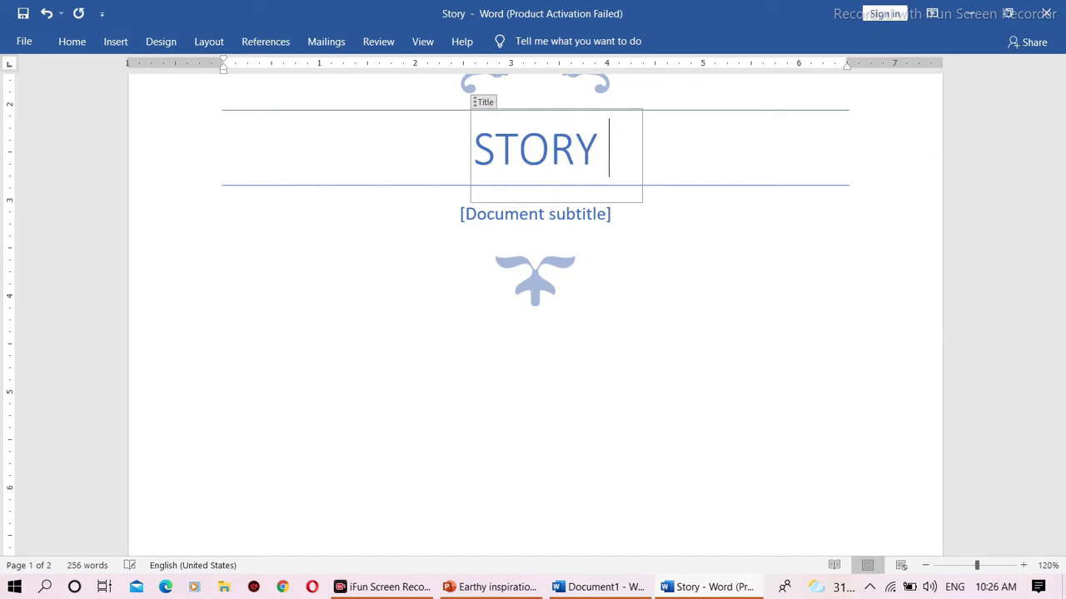
text( OF )
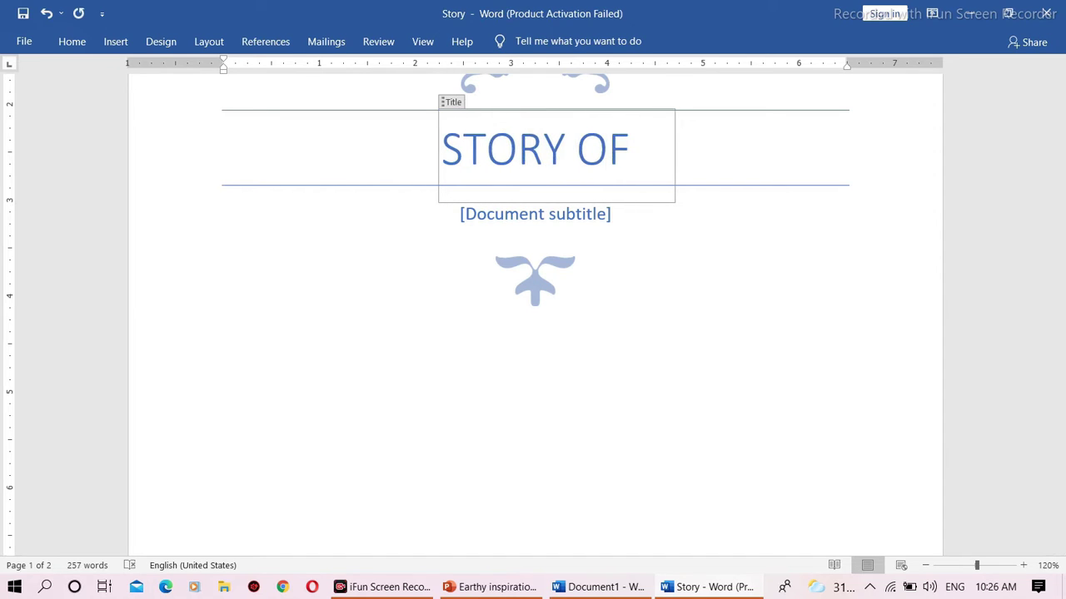
text(KING)
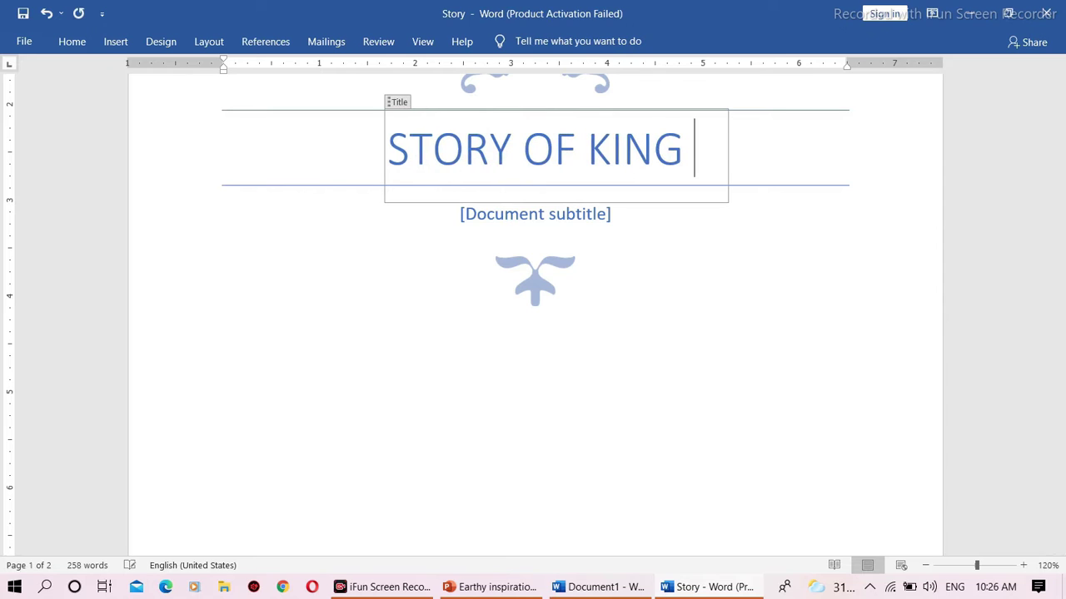
click(1037, 502)
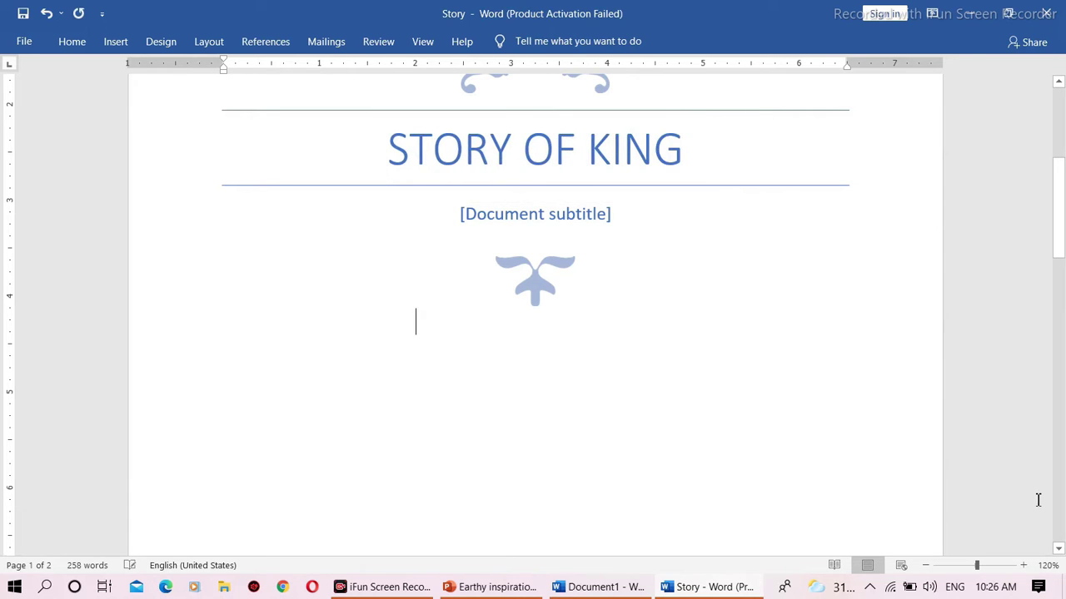
mouse_move(1059, 245)
mouse_down()
mouse_move(1063, 508)
mouse_move(1009, 60)
mouse_up()
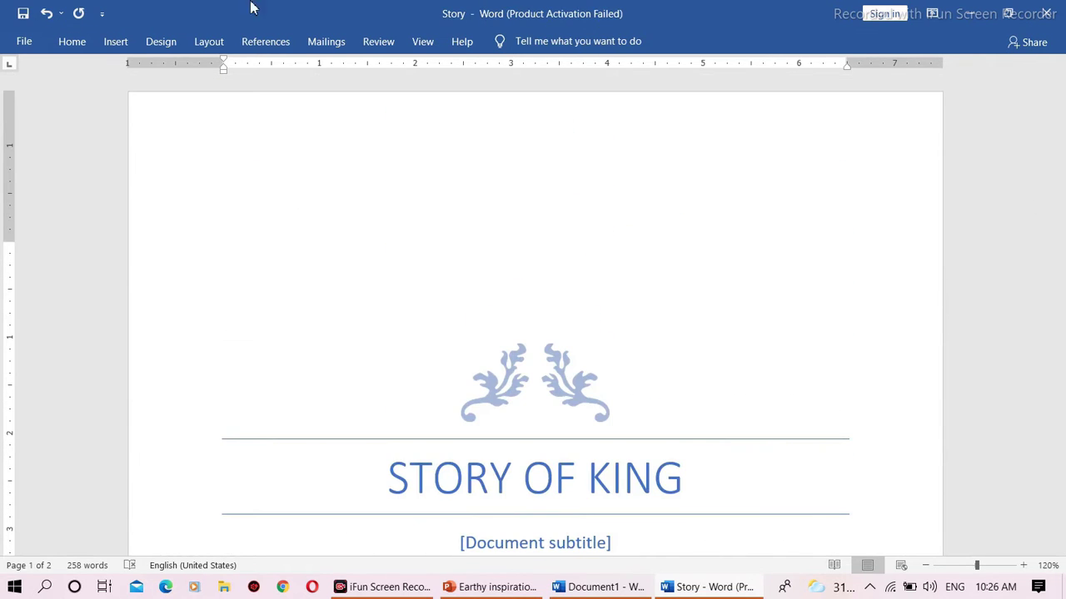
Scroll to the end of the cover page, past its date and company placeholders
click(117, 42)
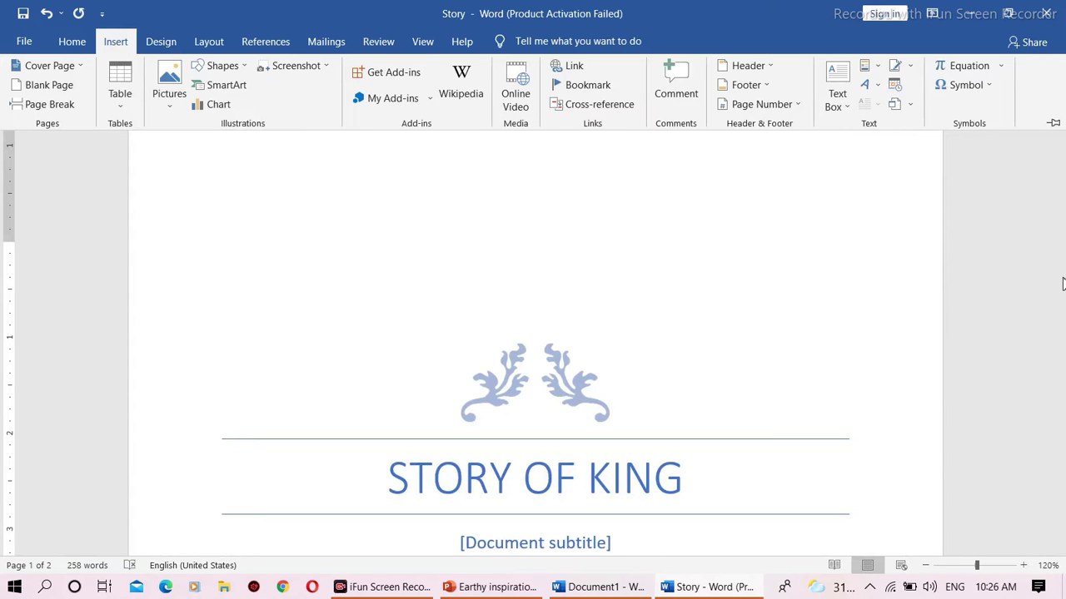
click(1063, 284)
drag(1062, 284, 1062, 388)
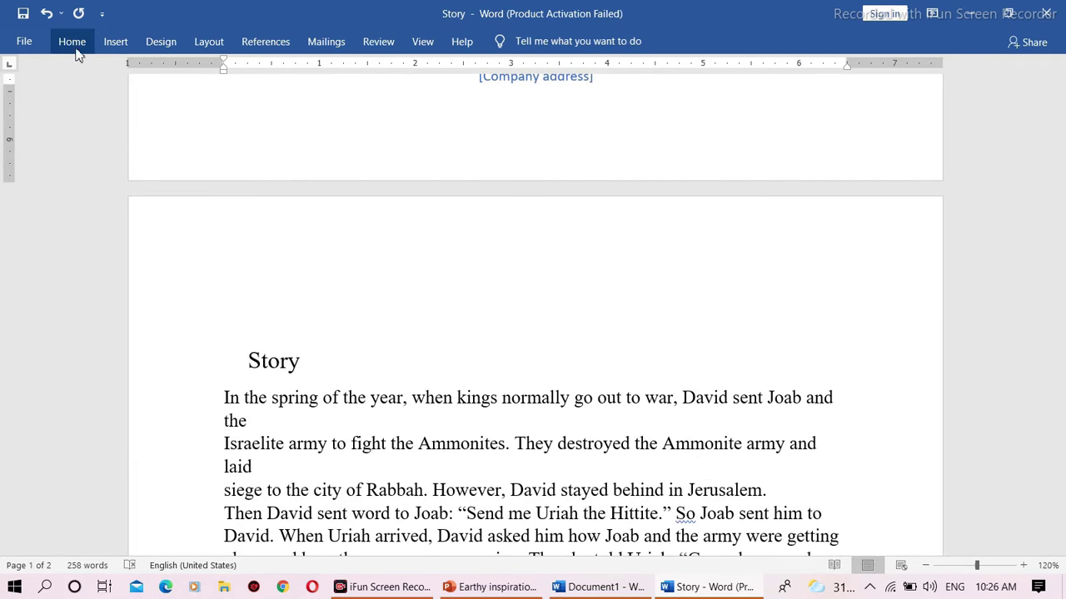
click(114, 46)
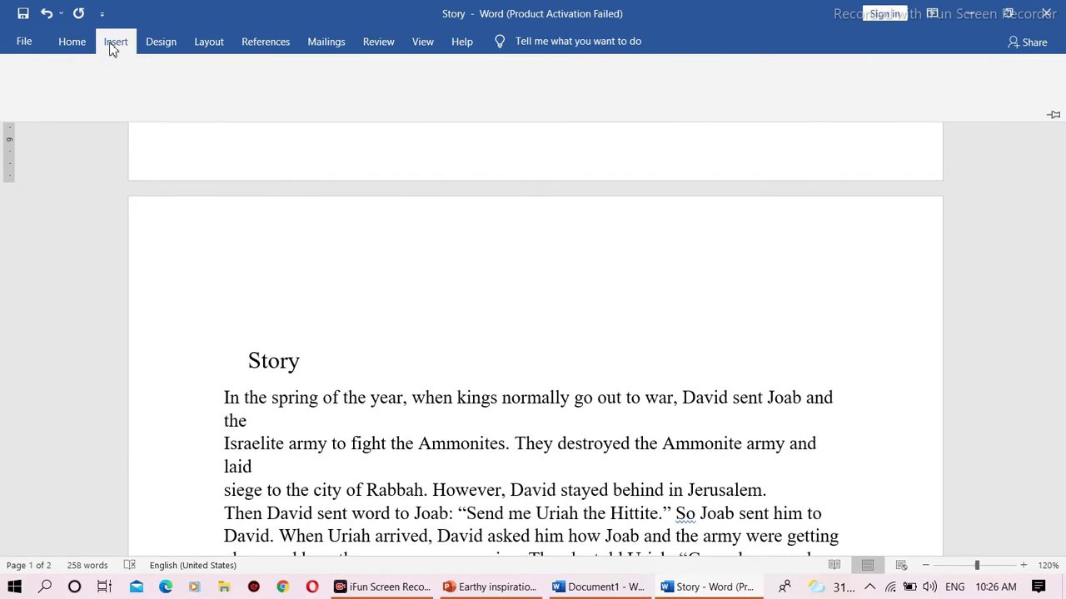
click(542, 149)
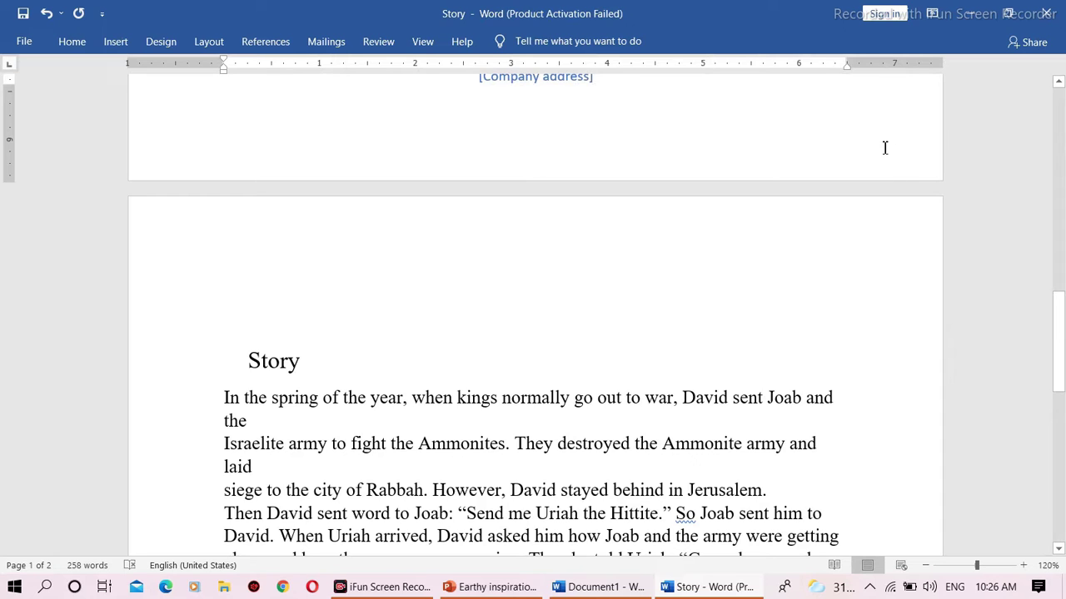
drag(1058, 309, 1045, 259)
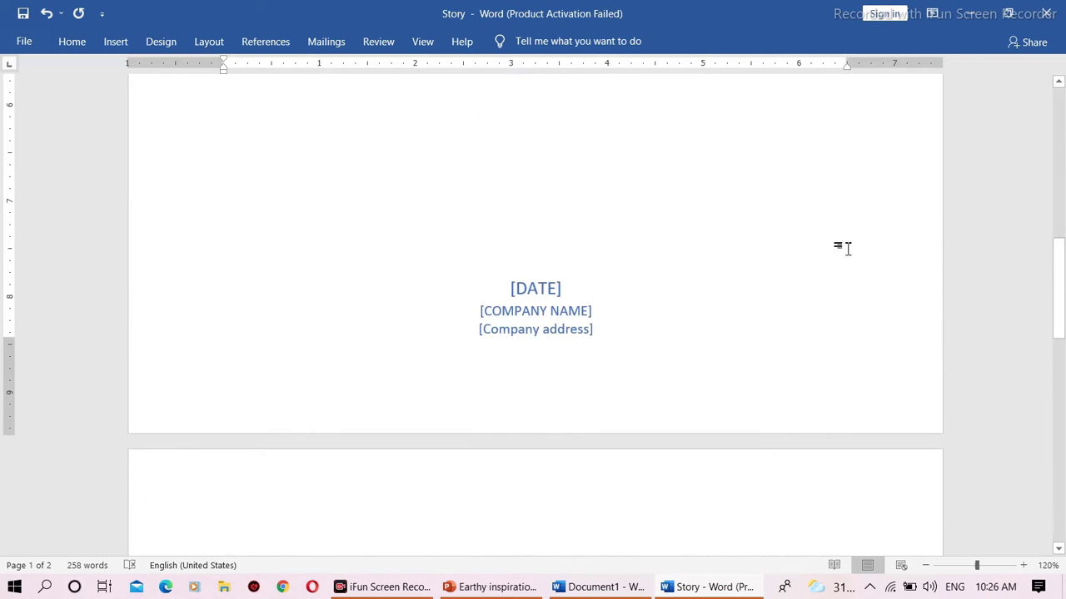
Insert a blank page after the cover page, making the document three pages long
click(111, 42)
click(77, 87)
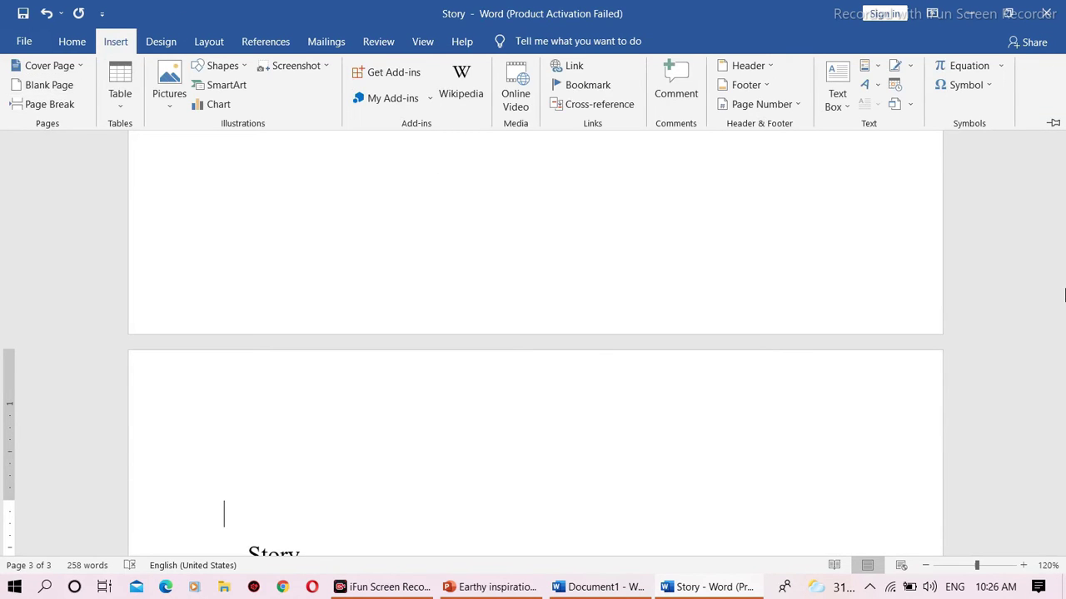
click(1062, 316)
scroll(1064, 316, up, 3)
mouse_move(1063, 314)
mouse_down()
mouse_move(1062, 260)
mouse_move(1061, 450)
mouse_up()
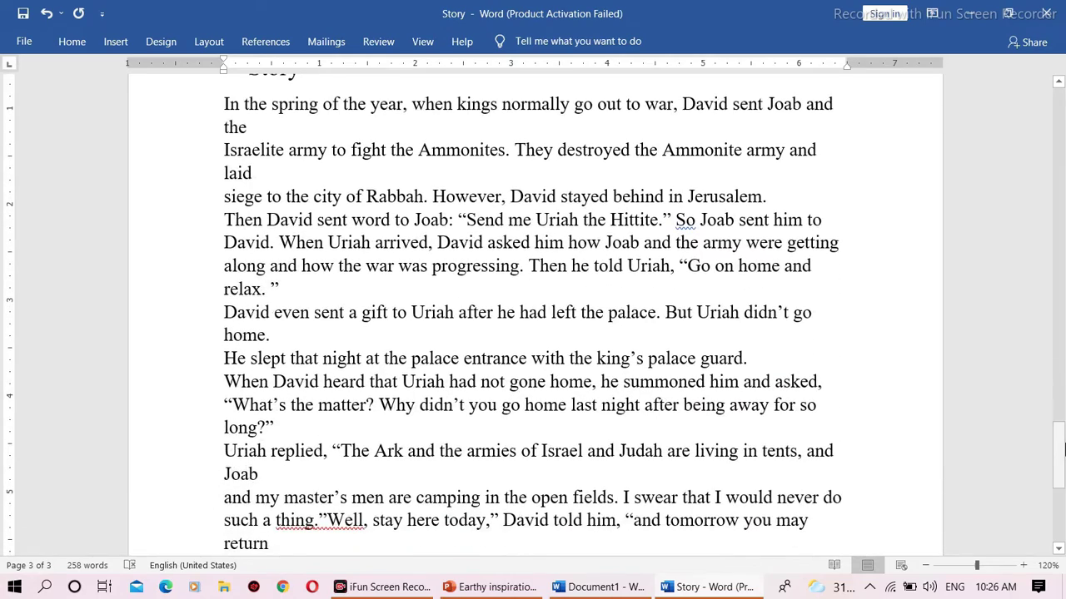
mouse_move(1062, 450)
mouse_down()
mouse_move(1049, 334)
mouse_move(1027, 317)
mouse_up()
mouse_move(1042, 375)
mouse_down()
mouse_move(1042, 364)
mouse_move(1050, 438)
mouse_up()
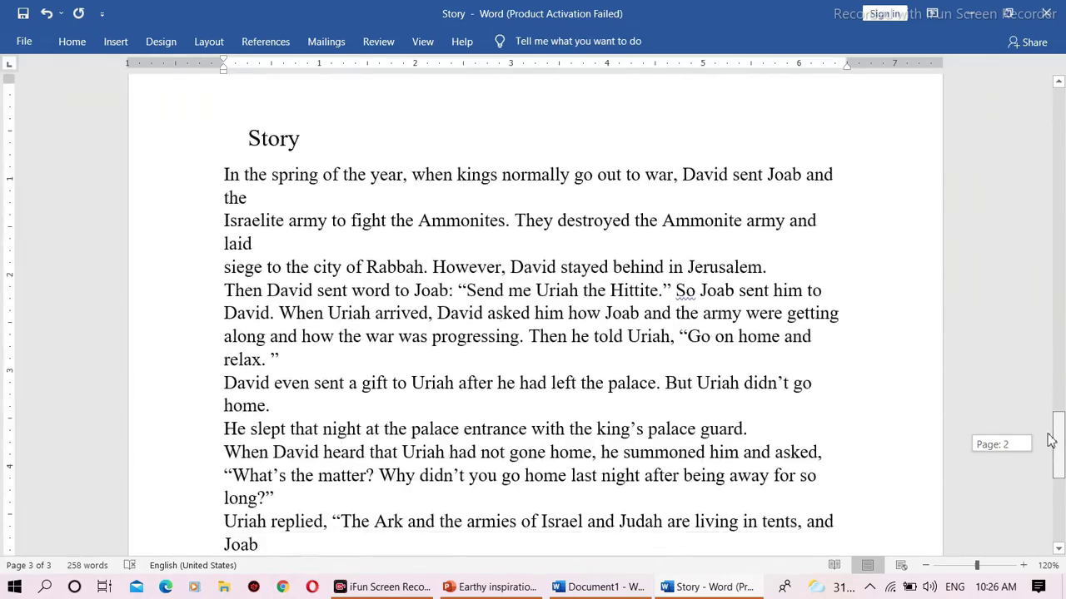
click(113, 40)
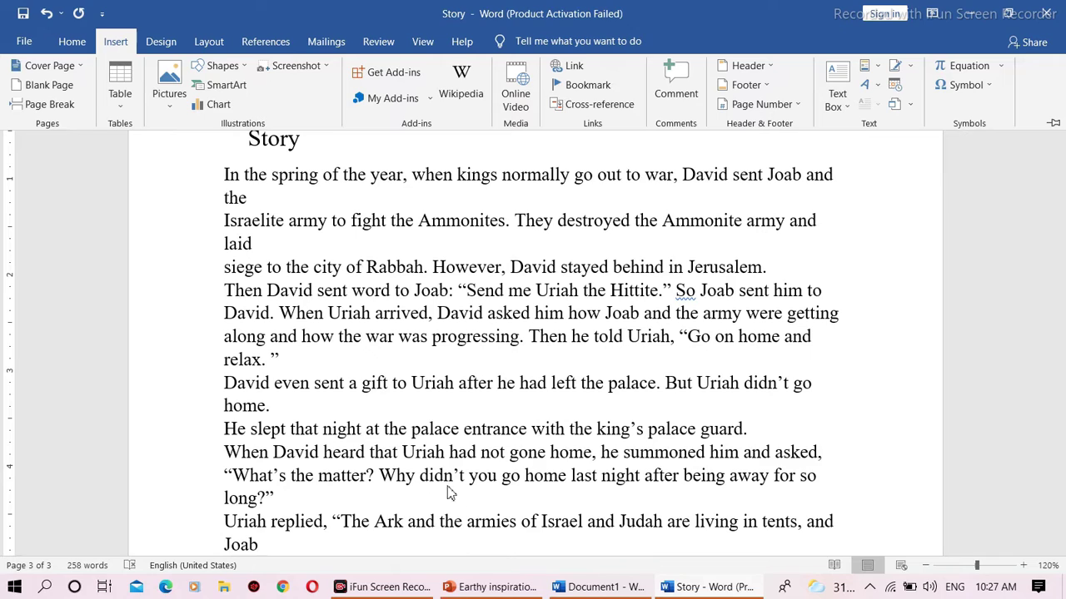
click(275, 409)
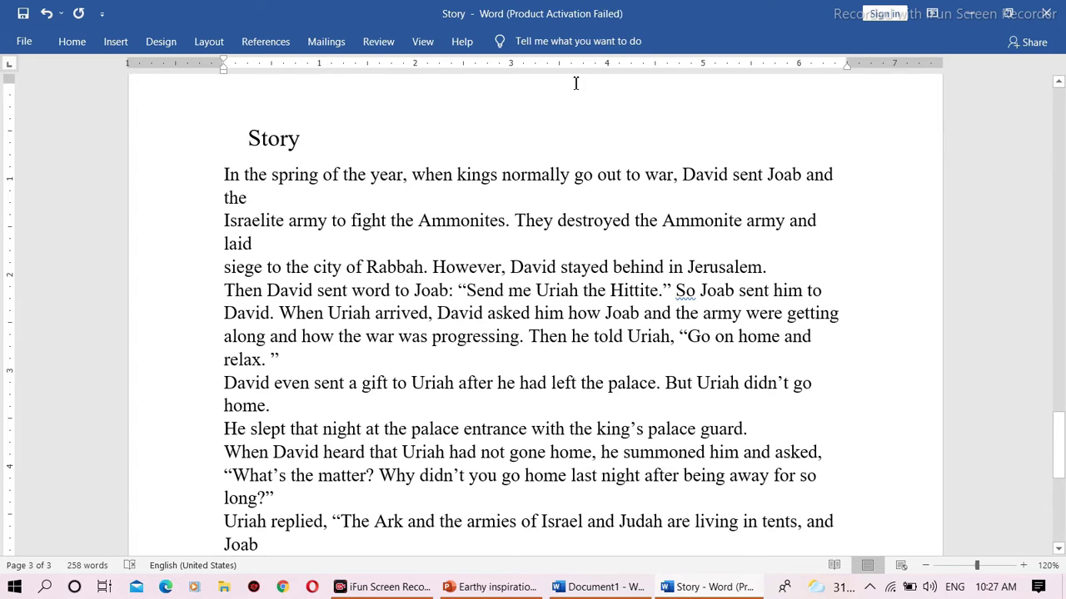
Insert a page break after 'home.' so the document runs to four pages
click(125, 46)
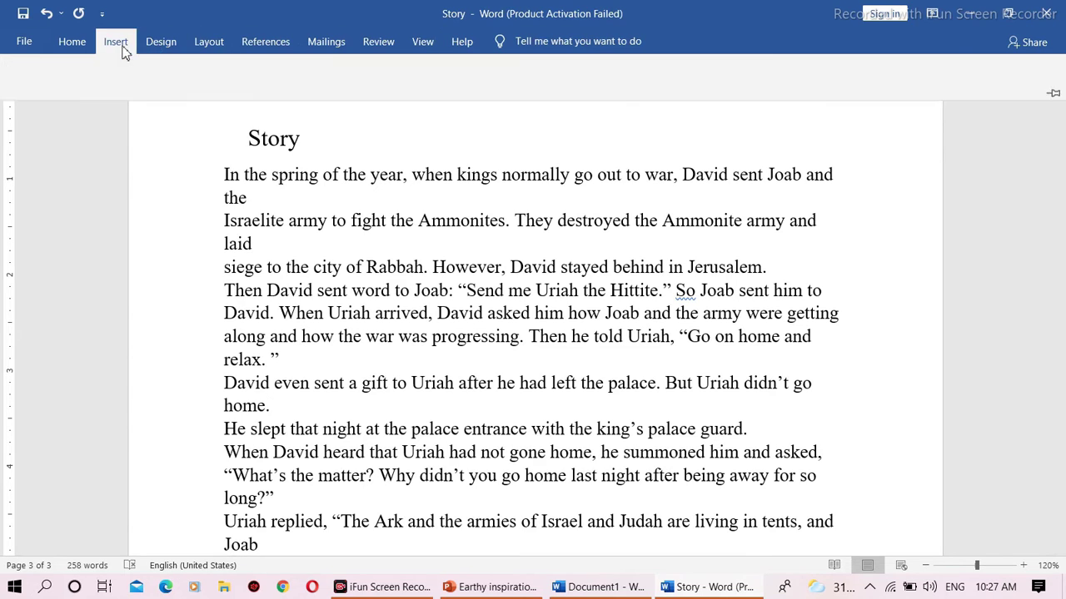
click(65, 108)
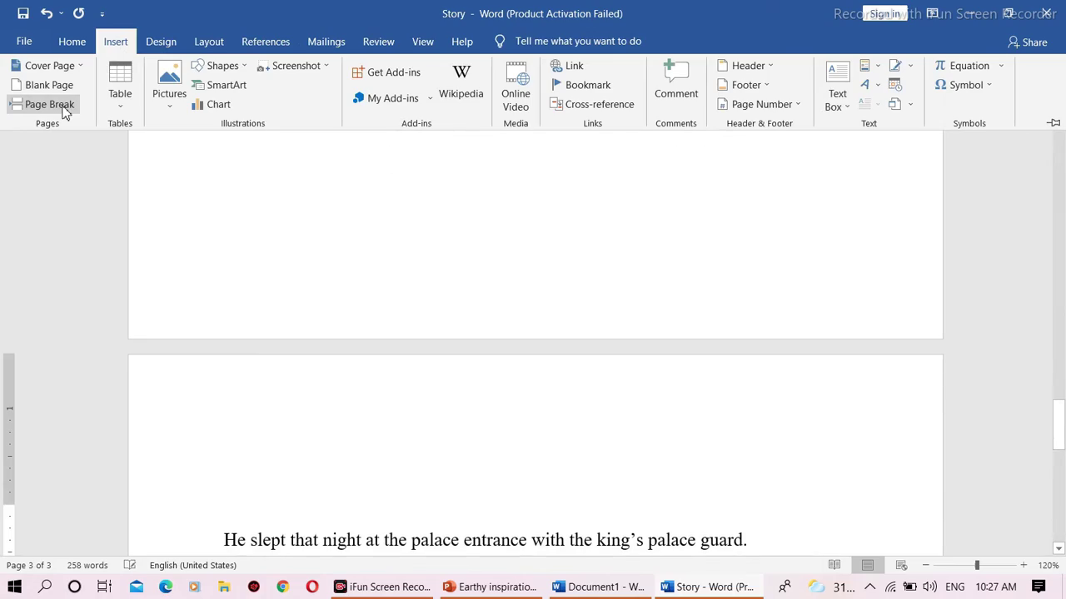
mouse_move(1060, 418)
mouse_down()
mouse_move(1055, 459)
mouse_move(1037, 394)
mouse_move(1040, 469)
mouse_move(1034, 364)
mouse_move(960, 309)
mouse_move(991, 374)
mouse_up()
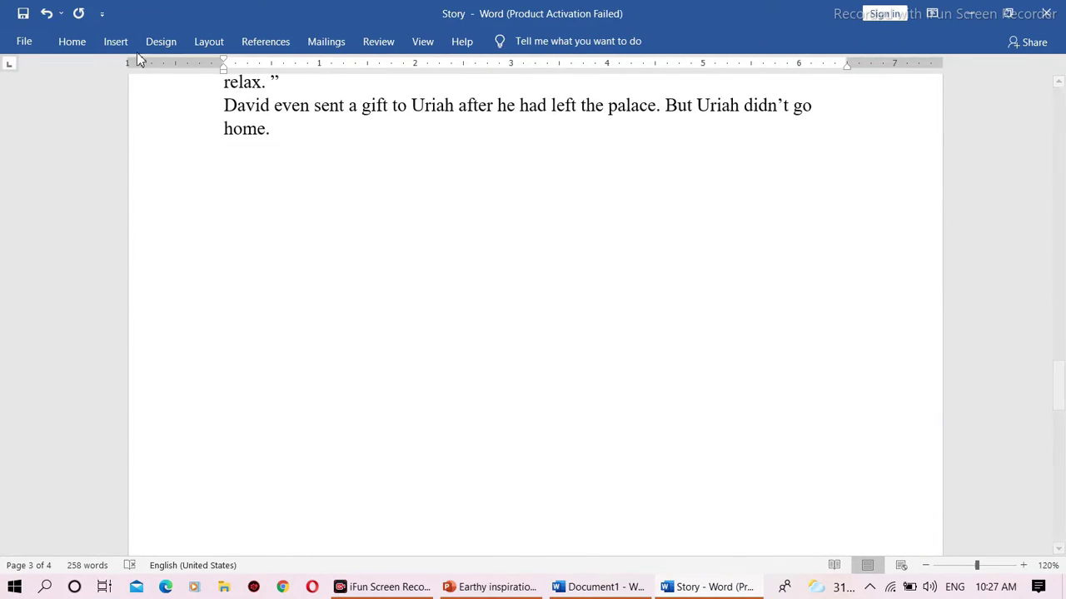
mouse_move(1055, 375)
mouse_down()
mouse_move(1041, 295)
mouse_move(536, 87)
mouse_up()
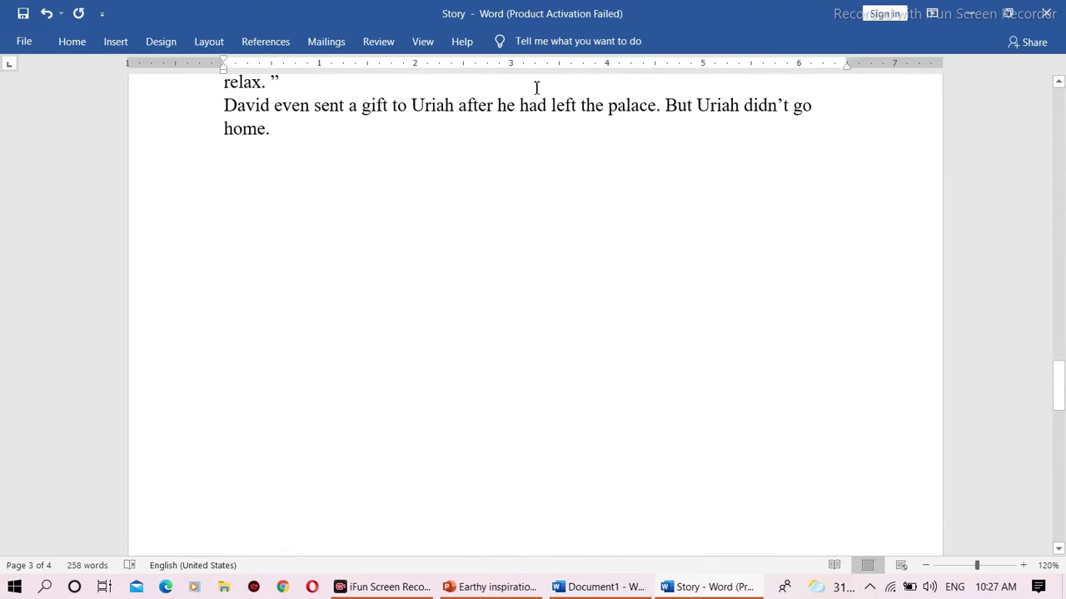
click(116, 42)
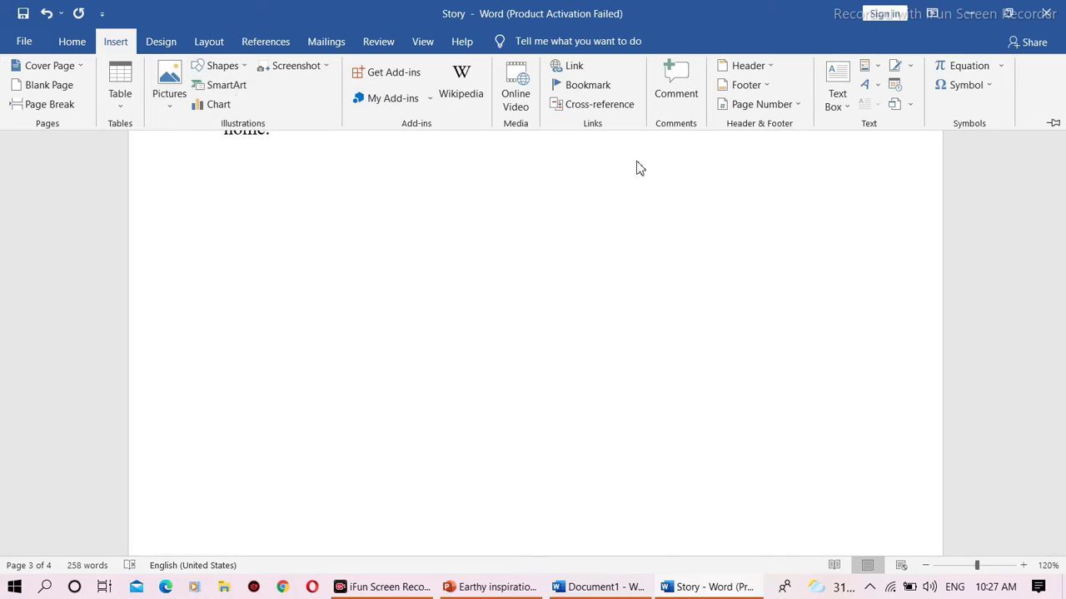
mouse_move(1064, 304)
mouse_down()
mouse_move(1032, 280)
mouse_move(1016, 238)
mouse_up()
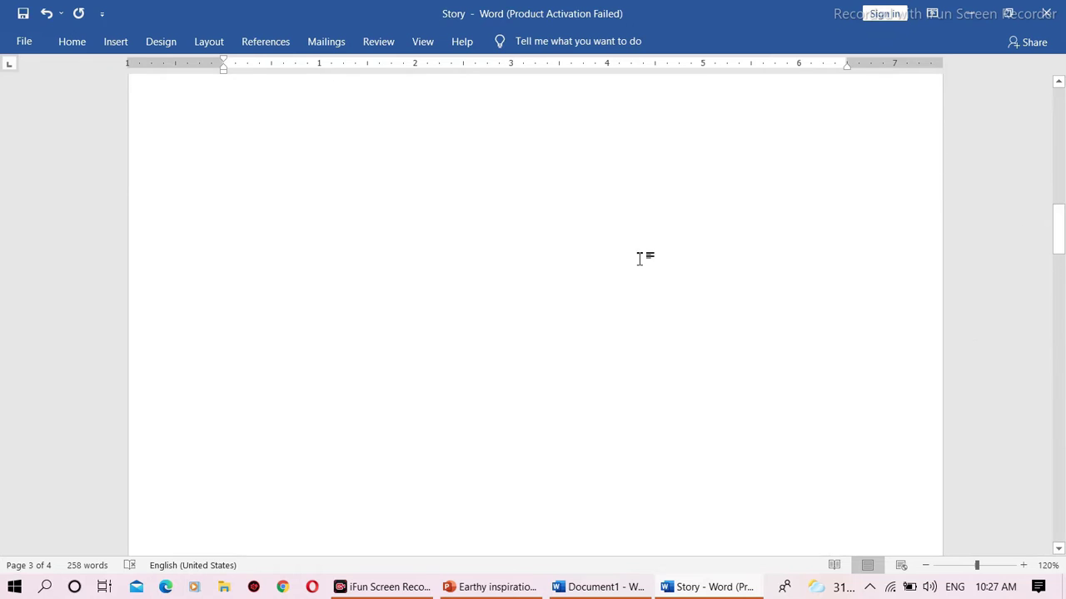
Shrink the blank second page's top margin by dragging it up on the vertical ruler
click(612, 251)
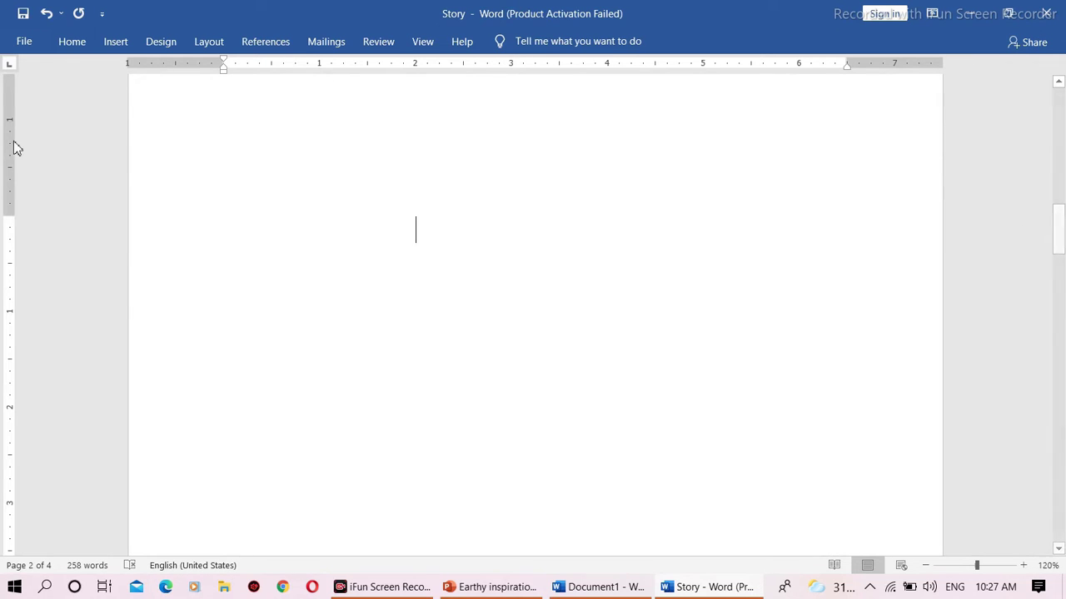
drag(13, 217, 8, 142)
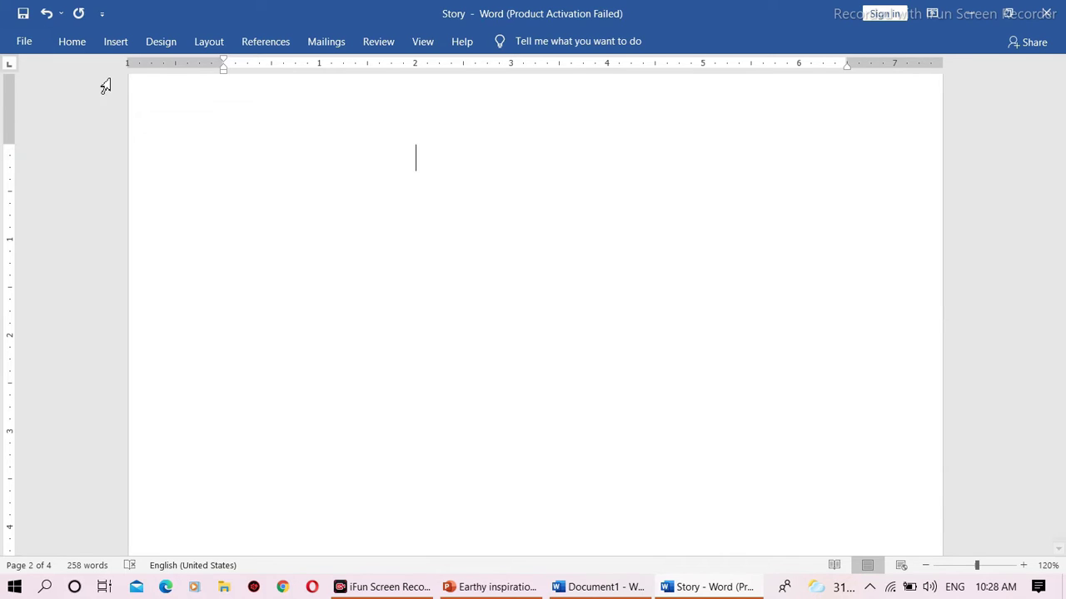
click(117, 48)
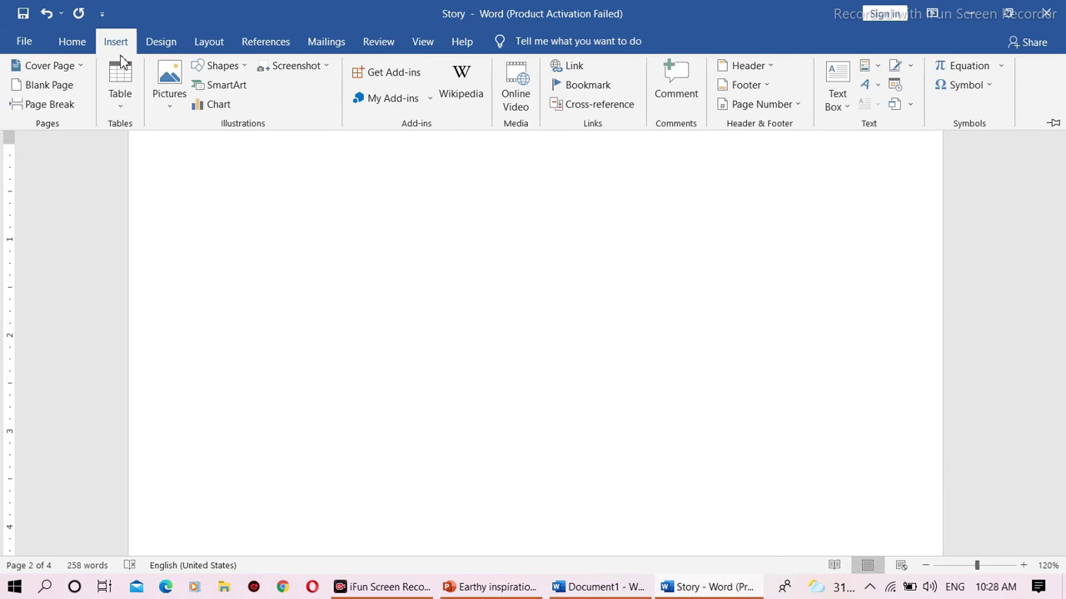
Insert an empty 7-column, 8-row table above the Story heading and narrow it to about two-thirds width
click(129, 105)
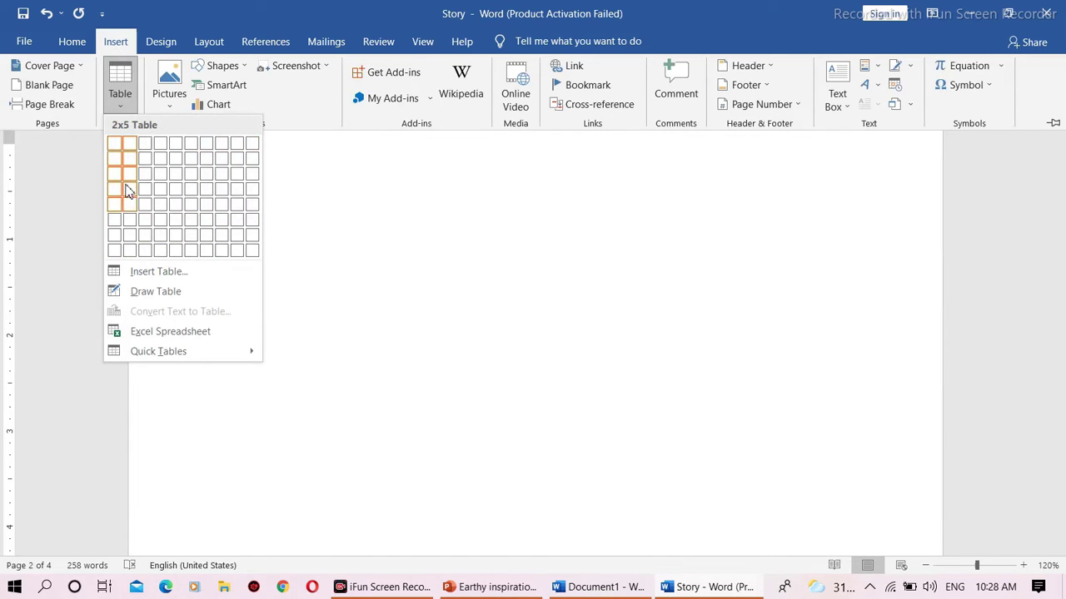
click(155, 273)
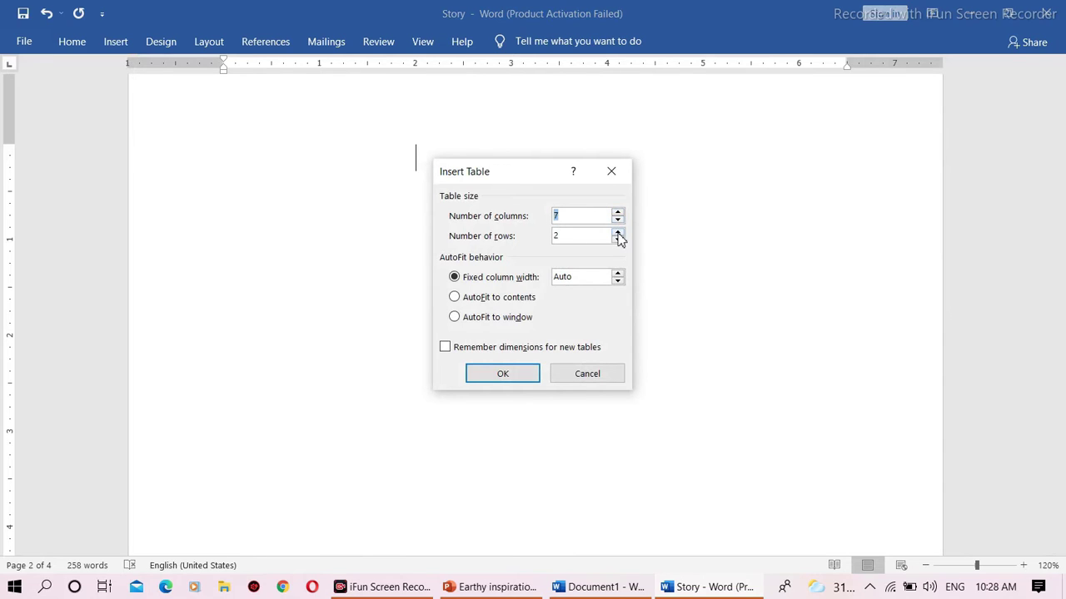
double_click(617, 234)
click(510, 379)
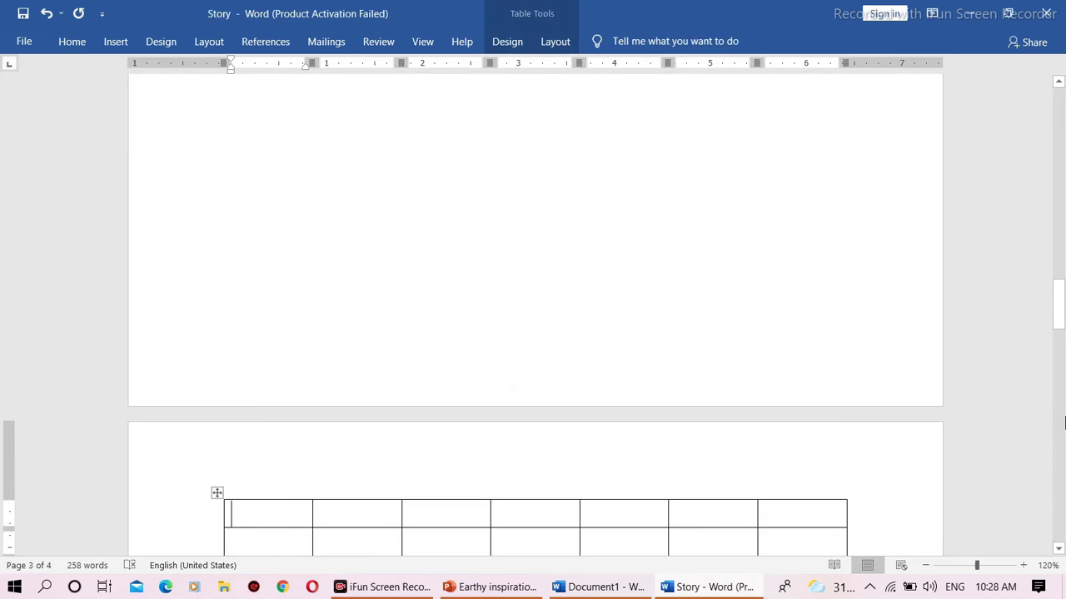
drag(1060, 310, 1060, 352)
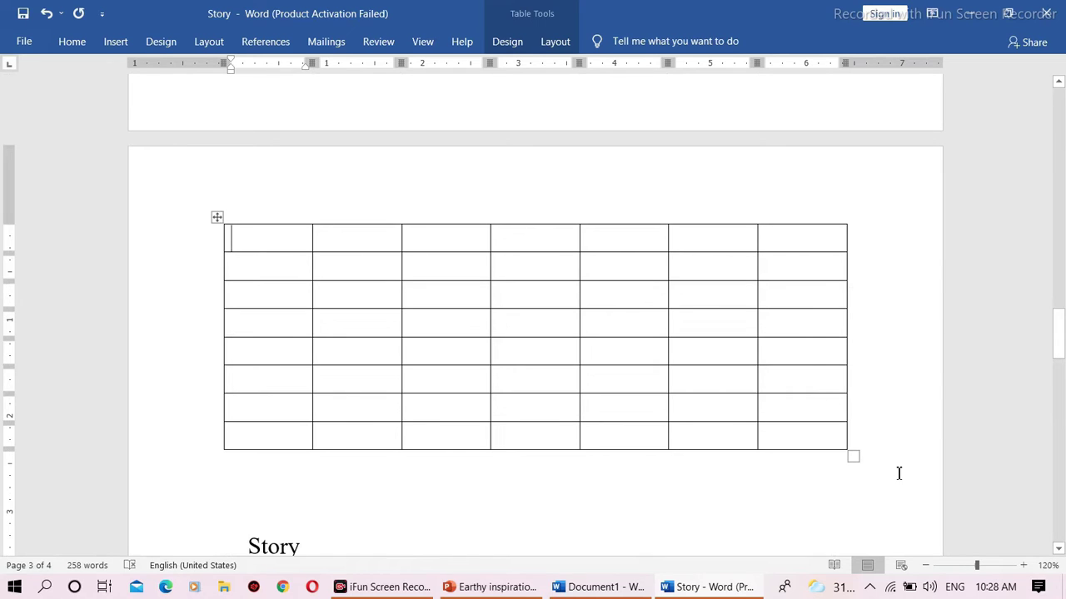
mouse_move(846, 452)
mouse_down()
mouse_move(774, 399)
mouse_move(685, 398)
mouse_up()
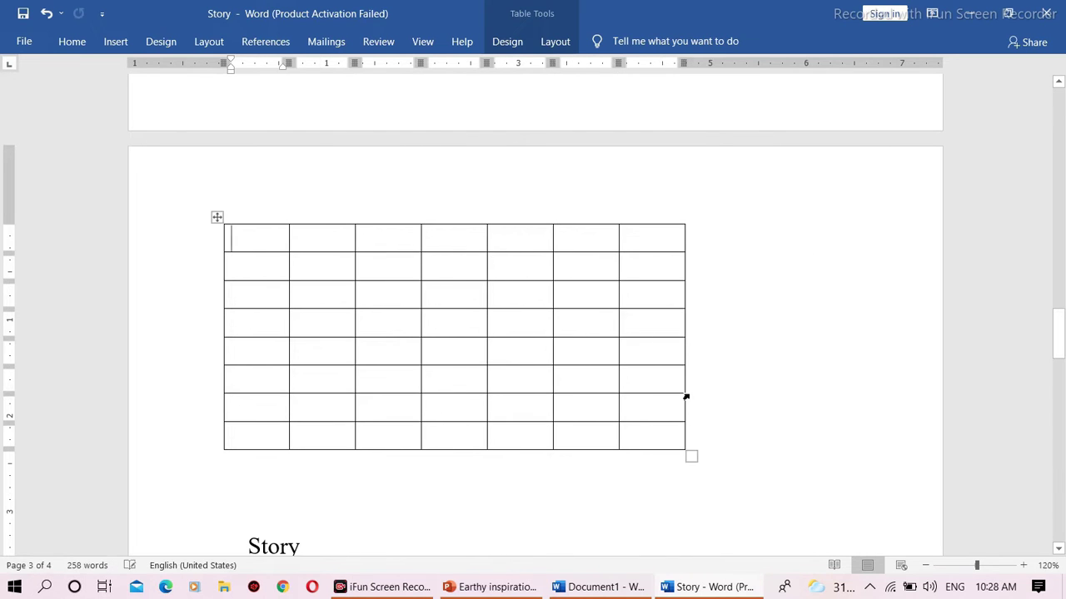
Apply the yellow table style to the table
click(513, 47)
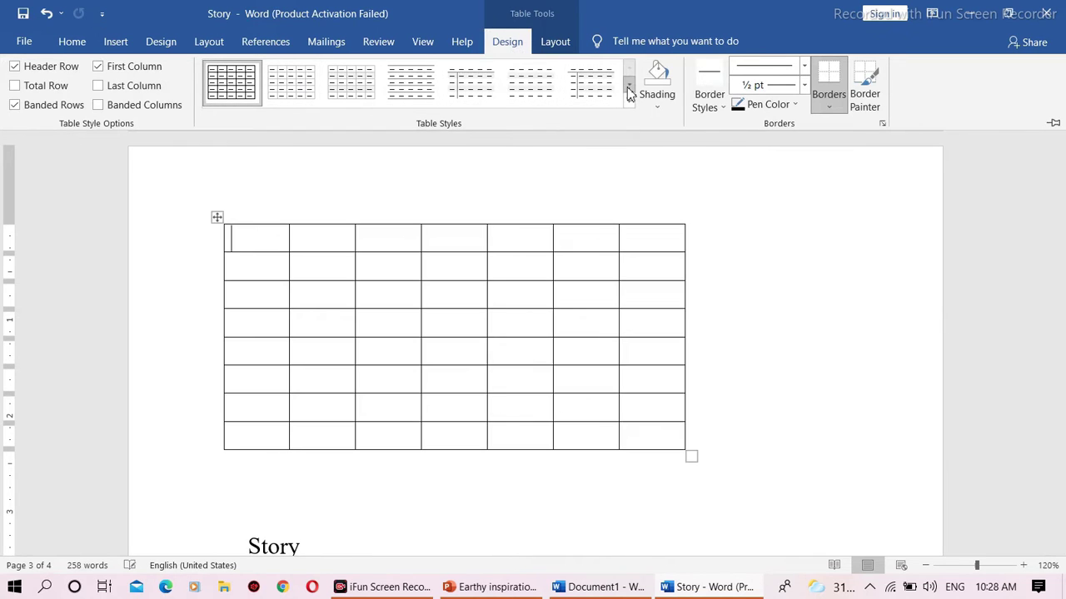
click(629, 84)
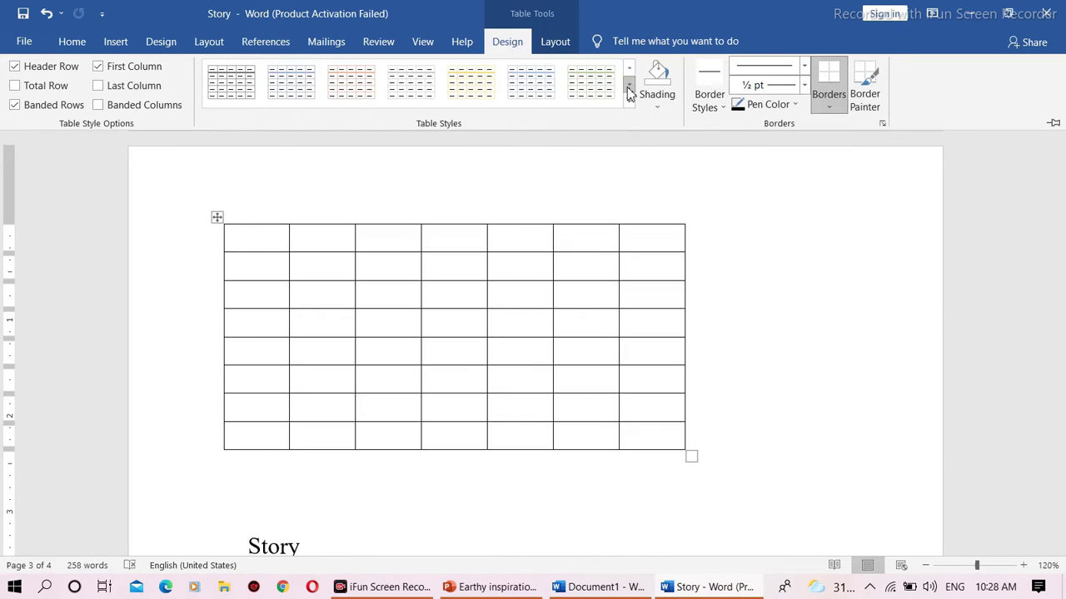
click(475, 88)
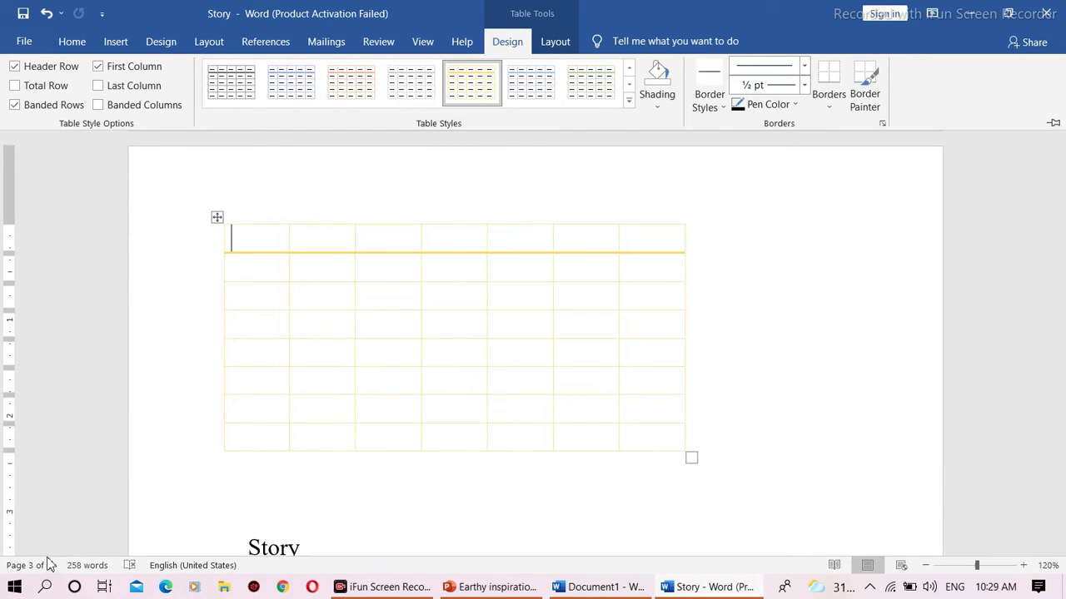
key(ctrl+F1)
Insert one column to the left and one column at the right edge of the table
right_click(659, 441)
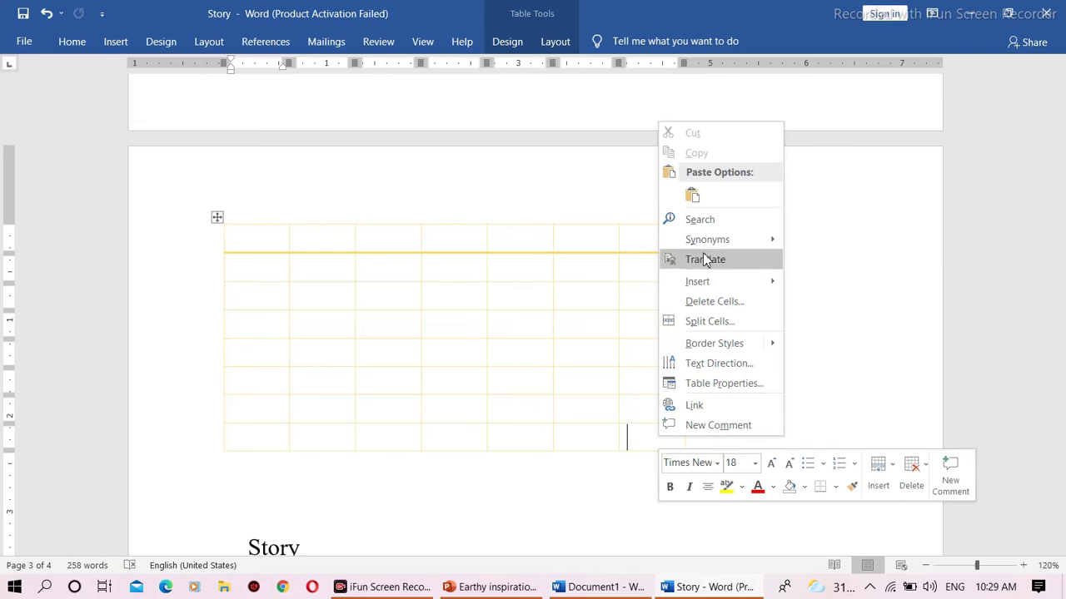
mouse_move(716, 281)
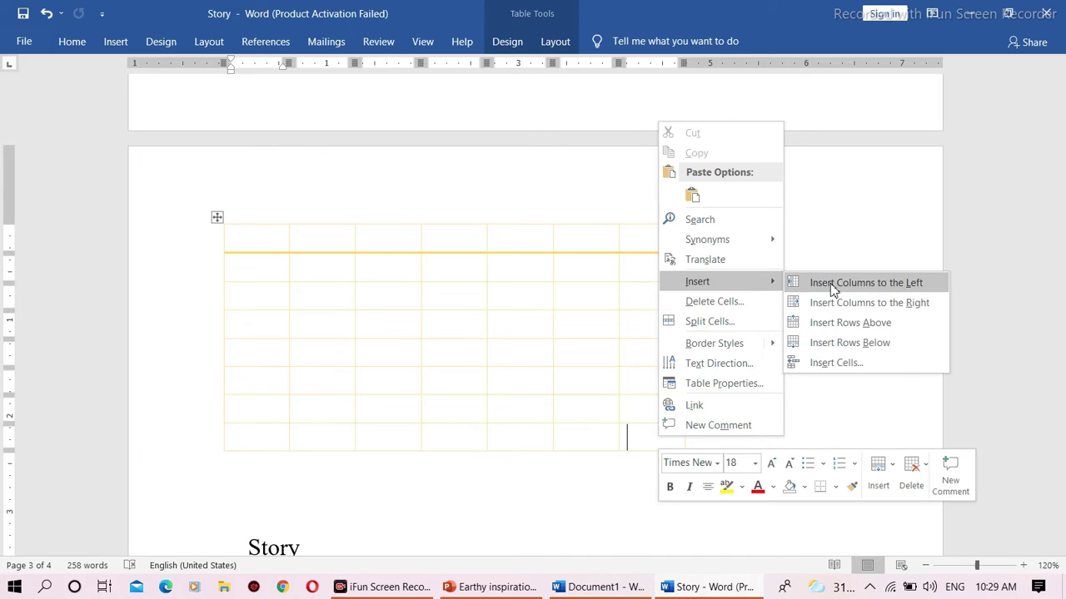
click(834, 289)
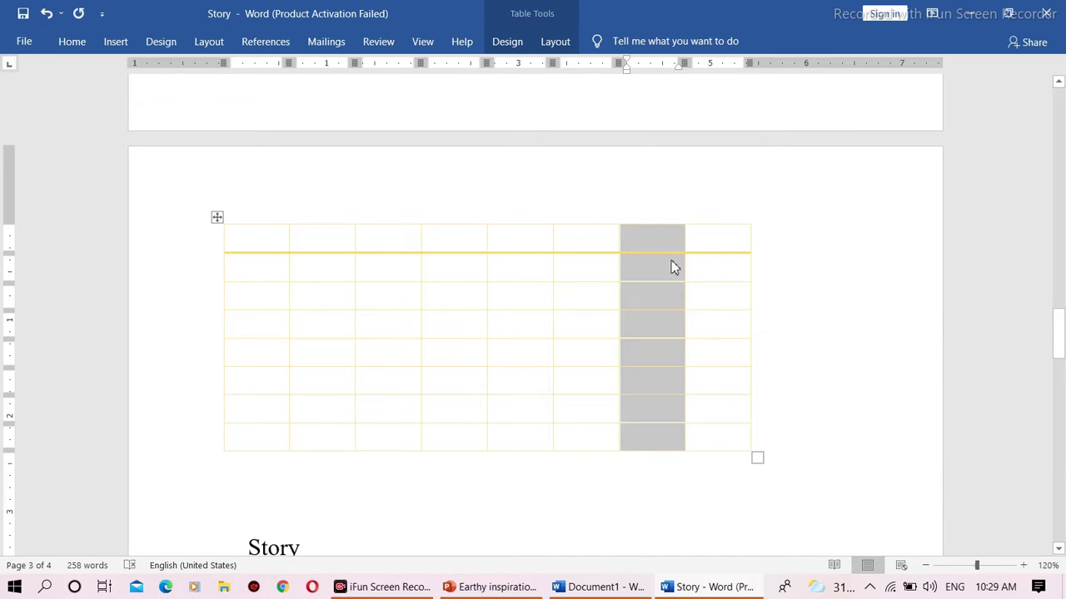
right_click(721, 261)
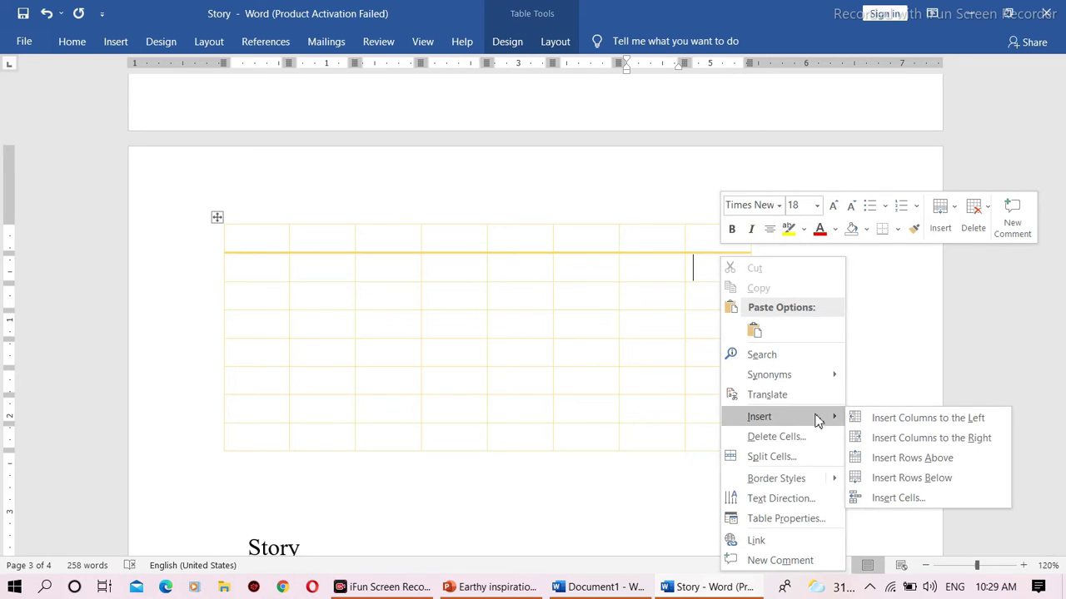
mouse_move(759, 416)
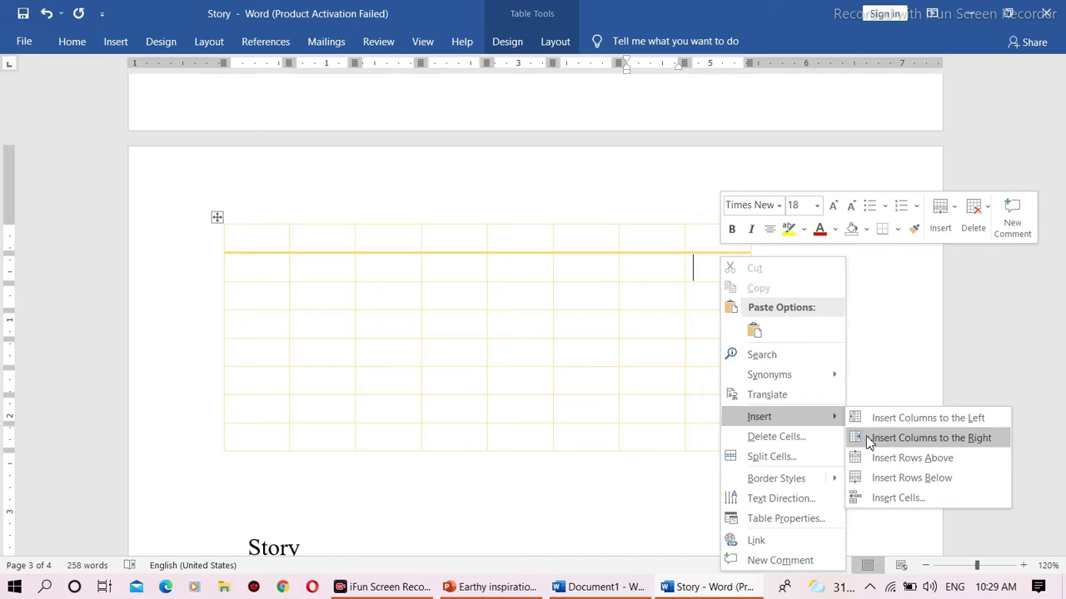
click(868, 439)
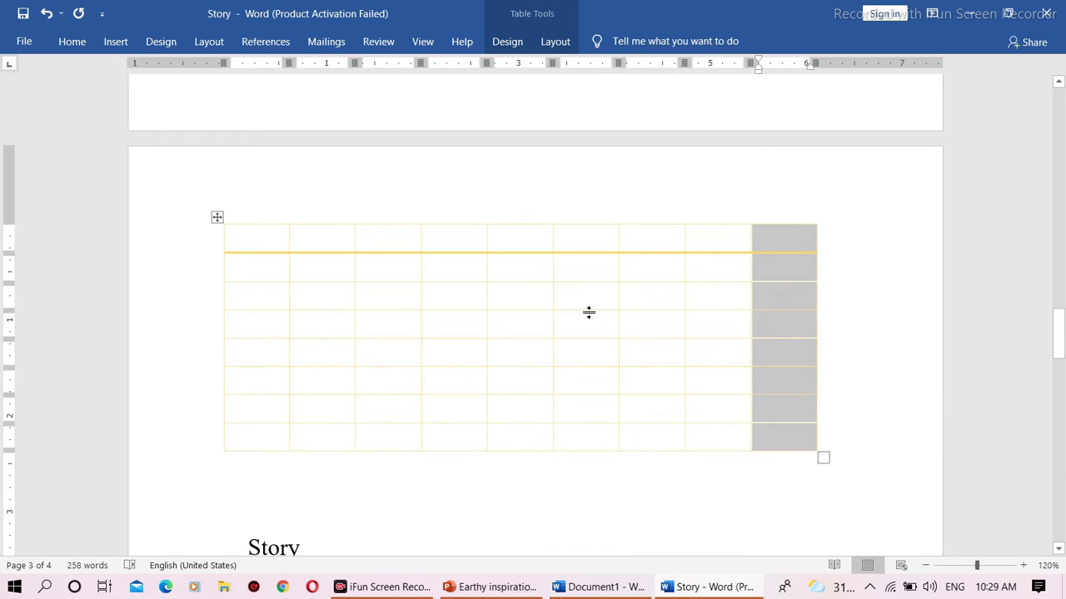
Insert two rows, one below the header row, bringing the table to 9 columns by 10 rows
right_click(498, 402)
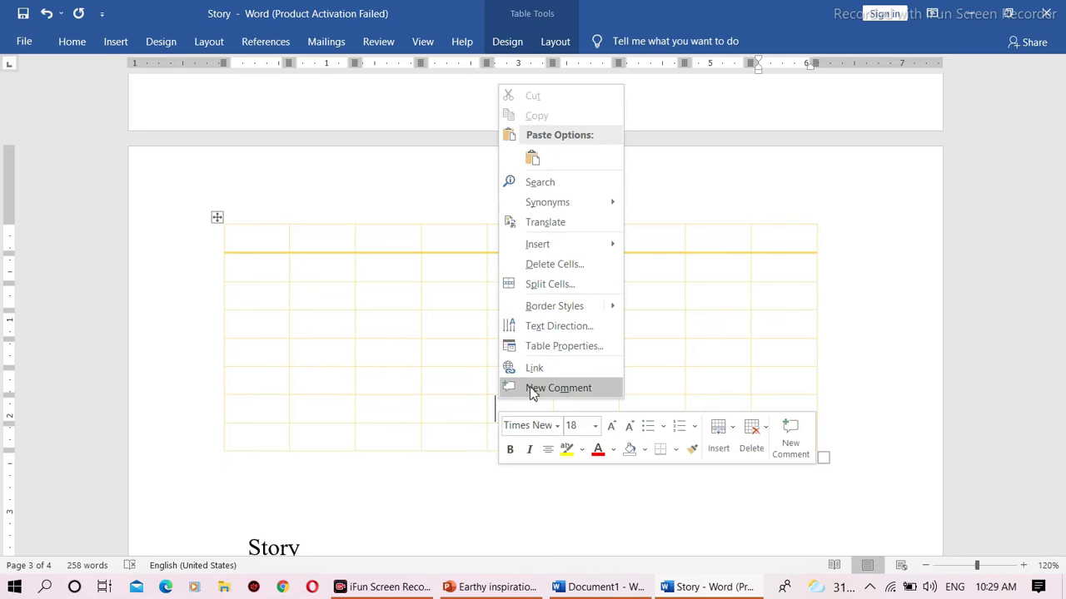
mouse_move(557, 244)
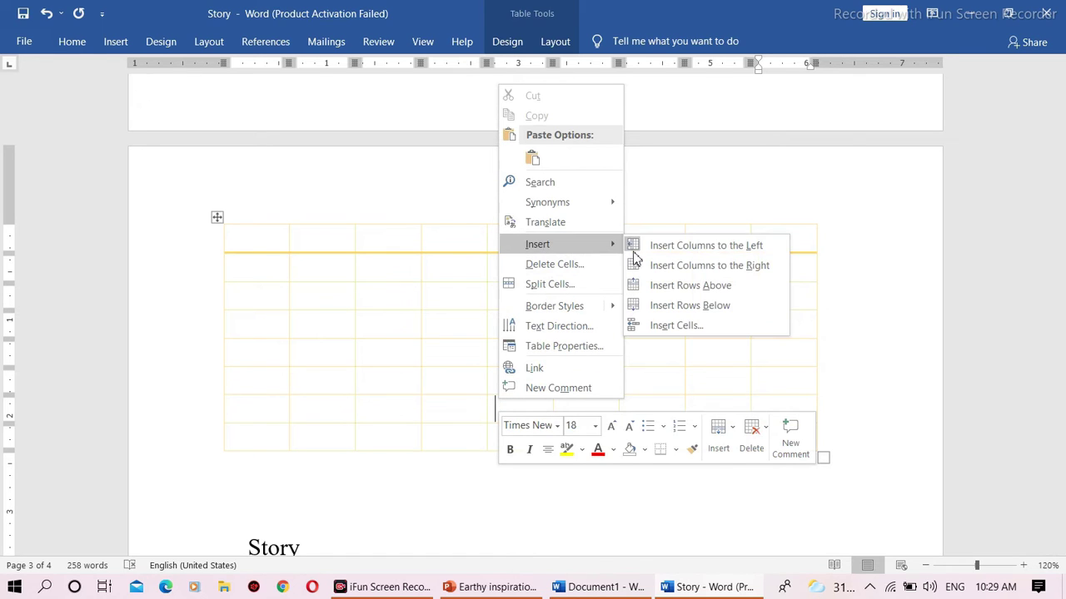
click(680, 286)
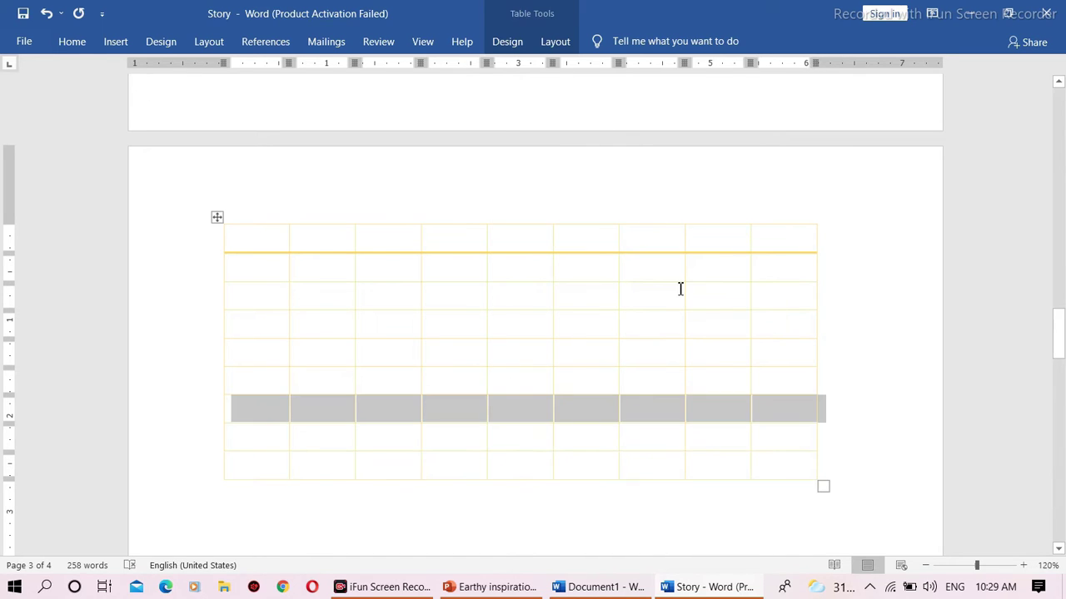
right_click(683, 252)
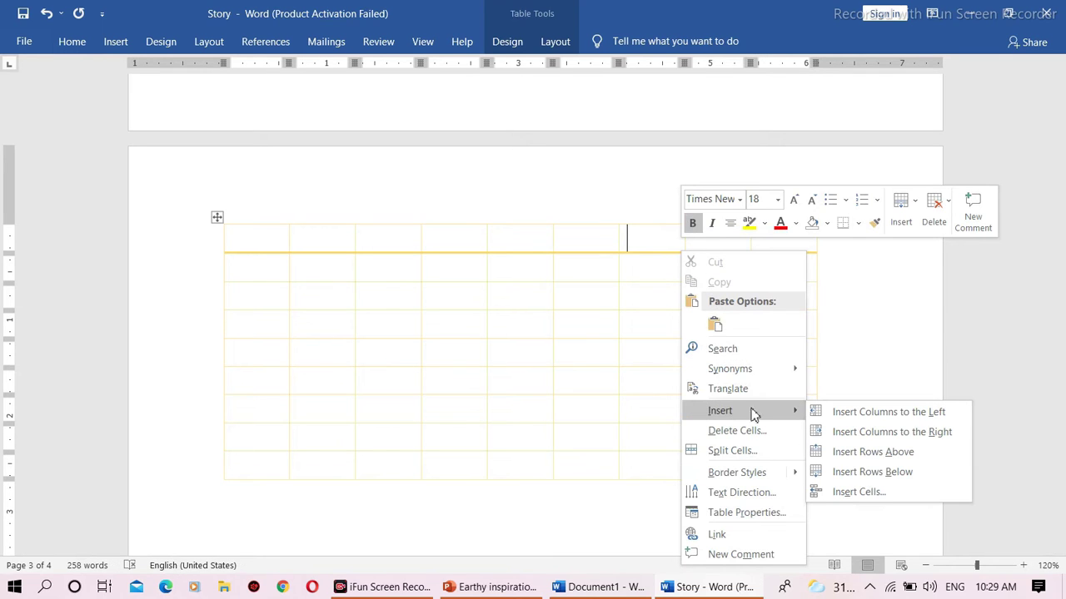
mouse_move(719, 410)
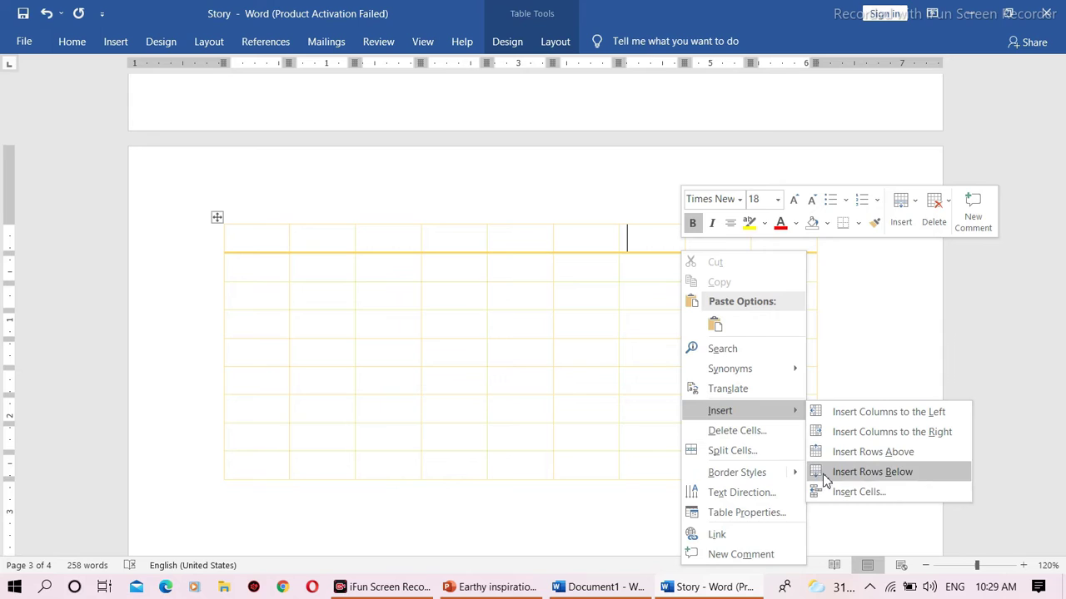
click(823, 472)
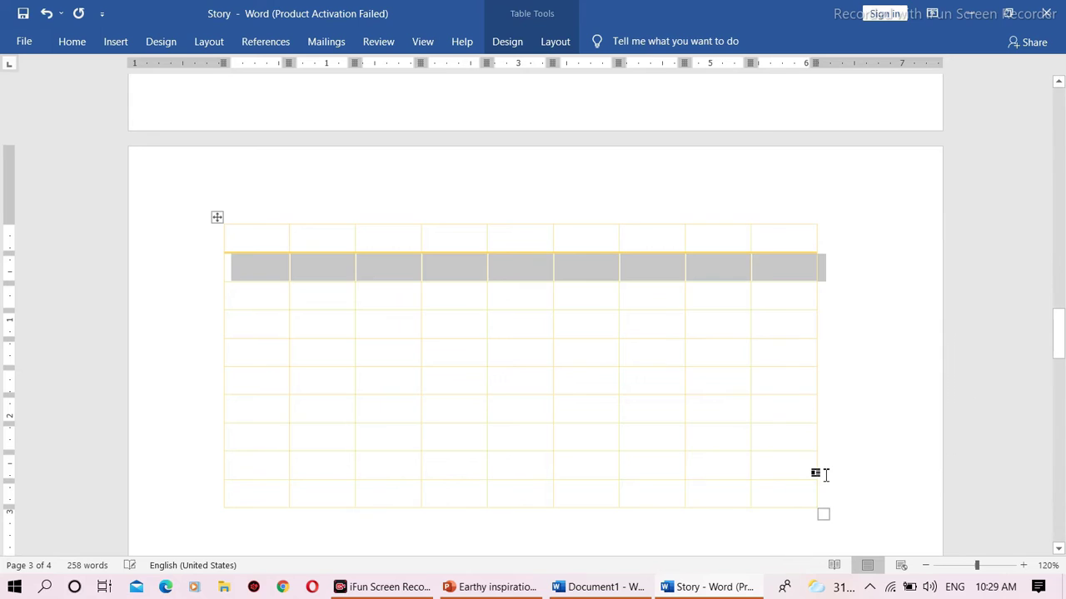
click(827, 416)
right_click(790, 404)
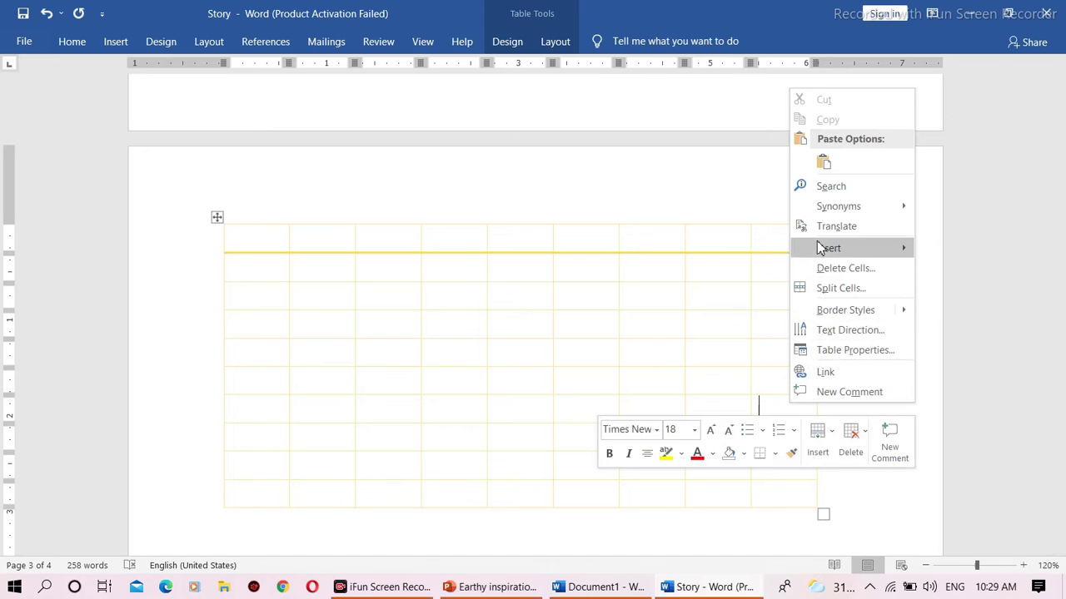
mouse_move(829, 248)
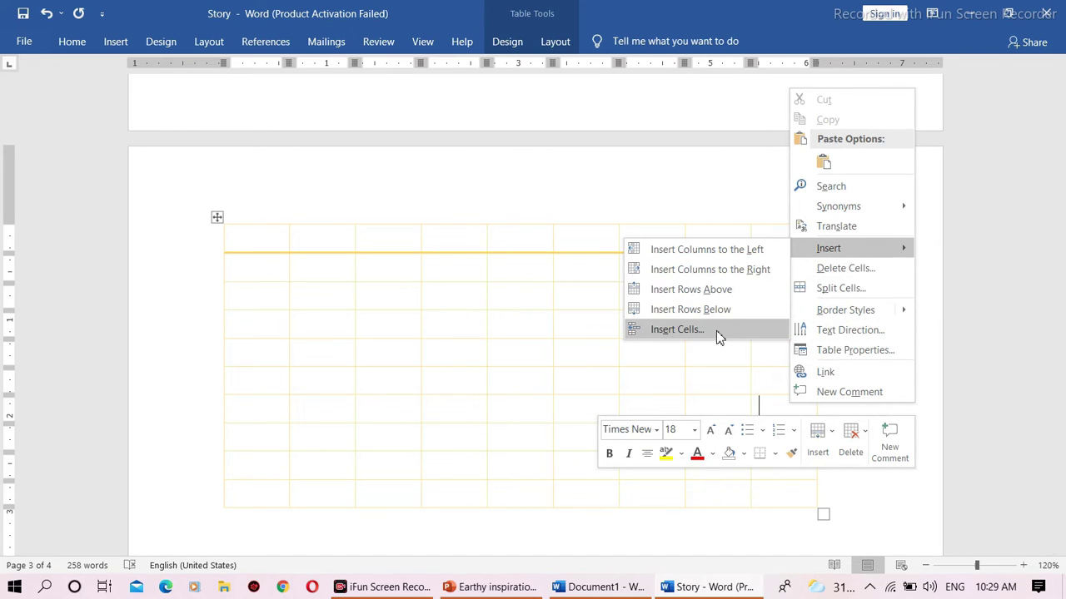
click(514, 399)
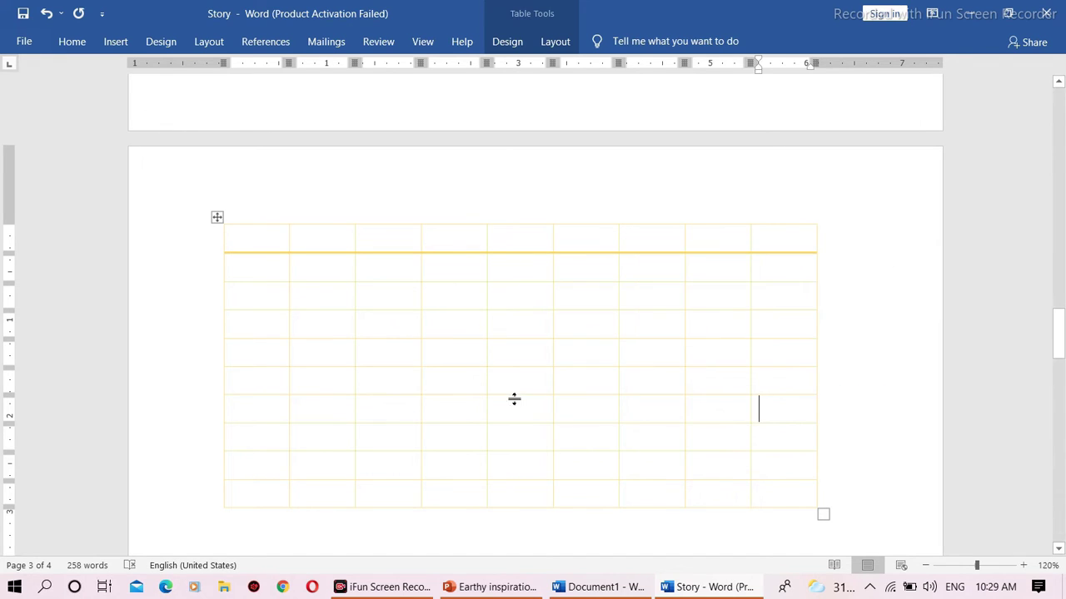
Scroll down to the story text and select 'David' in 'However, David stayed'
click(115, 43)
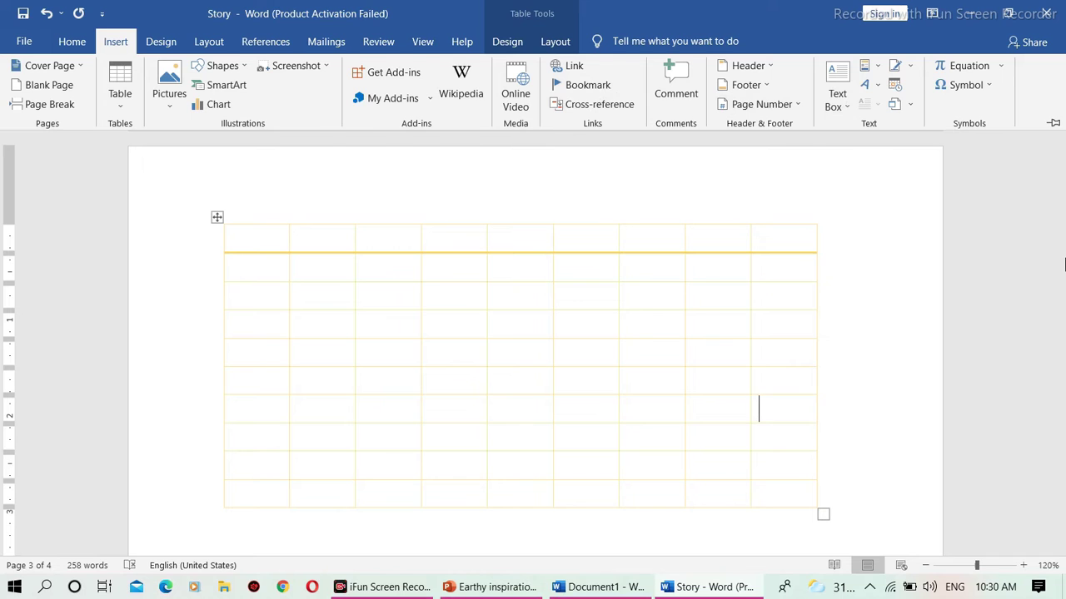
mouse_move(1064, 265)
mouse_down()
mouse_move(1064, 225)
mouse_move(1062, 394)
mouse_up()
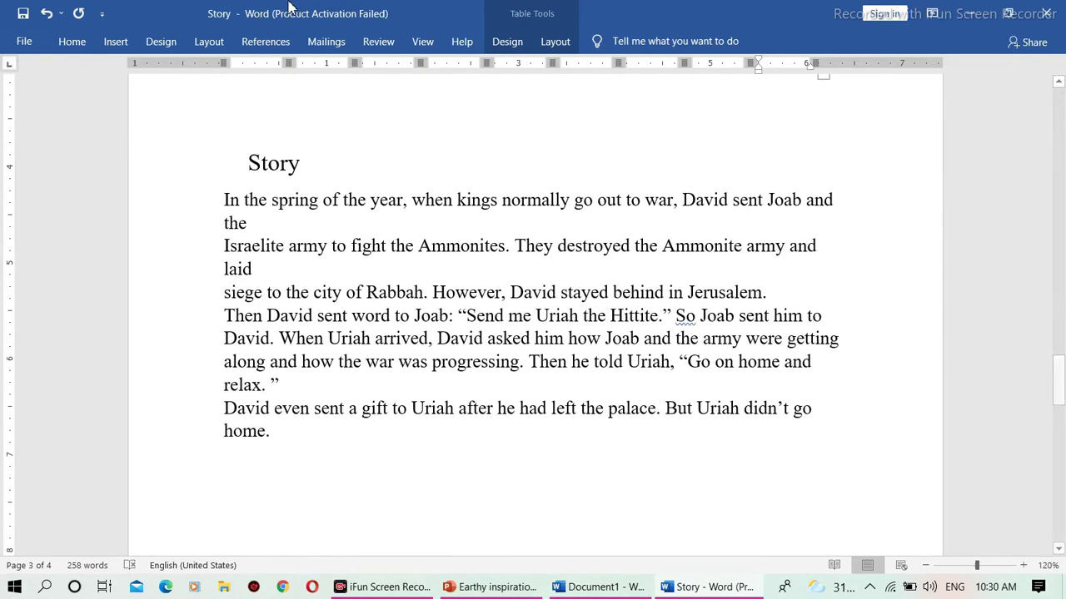
click(116, 42)
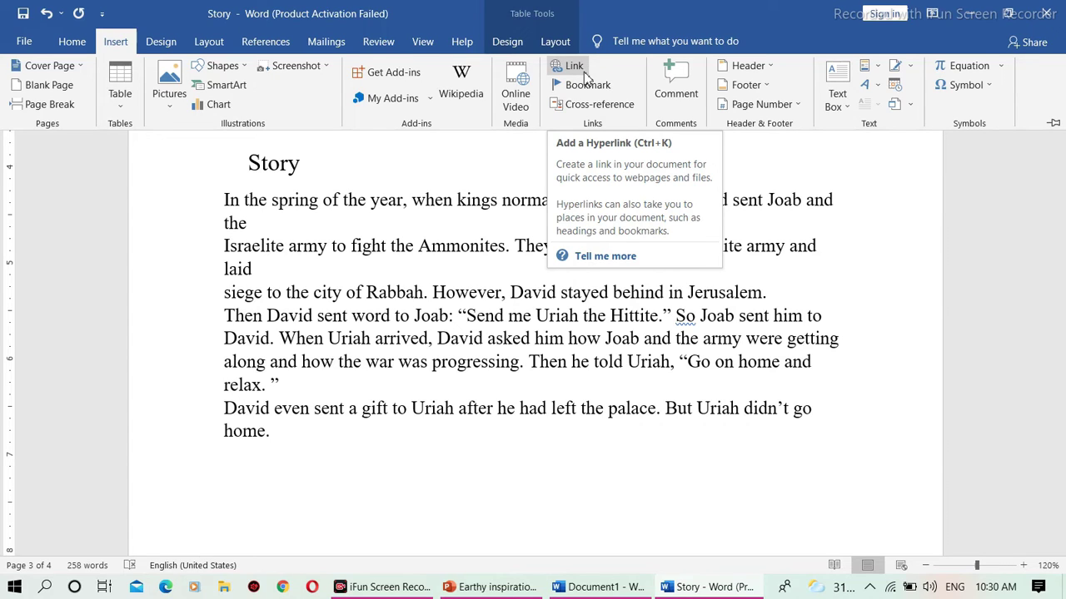
click(555, 296)
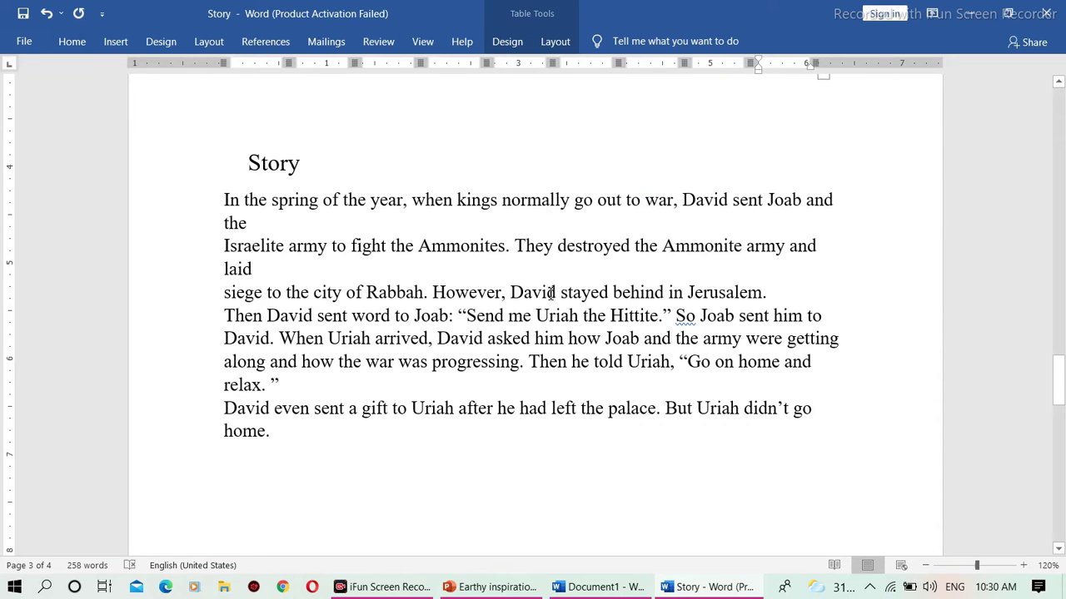
drag(567, 294, 512, 285)
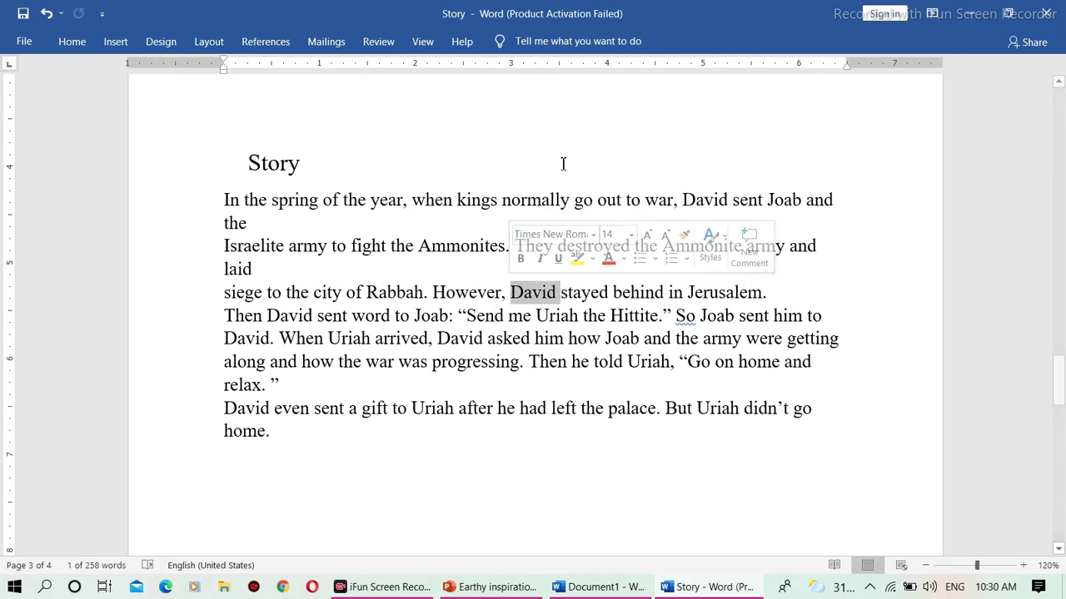
Start a hyperlink on 'David' and scroll the file list to find the target folder
click(116, 42)
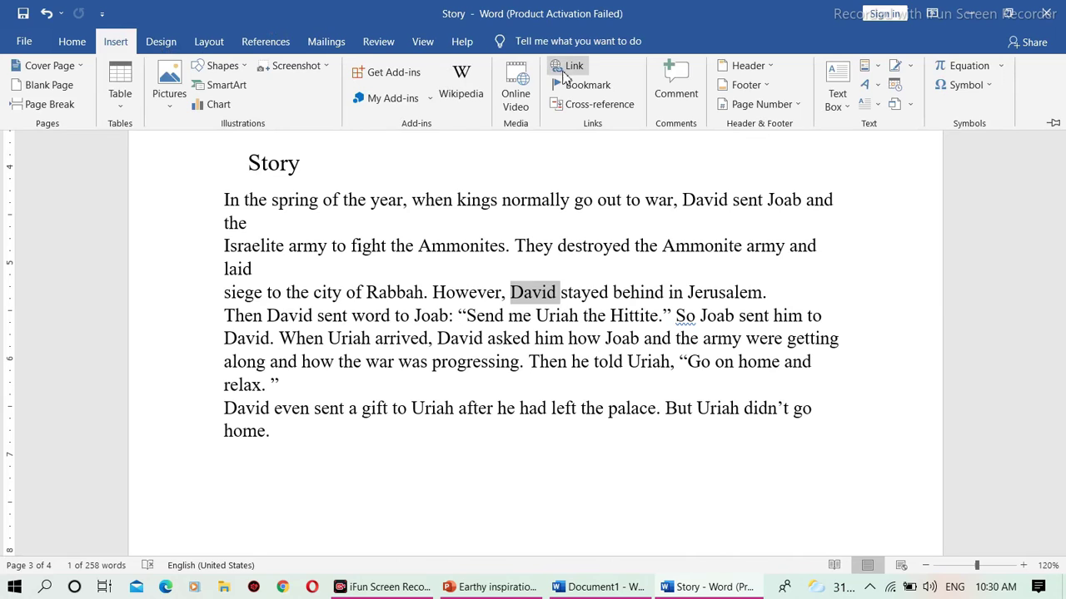
click(569, 68)
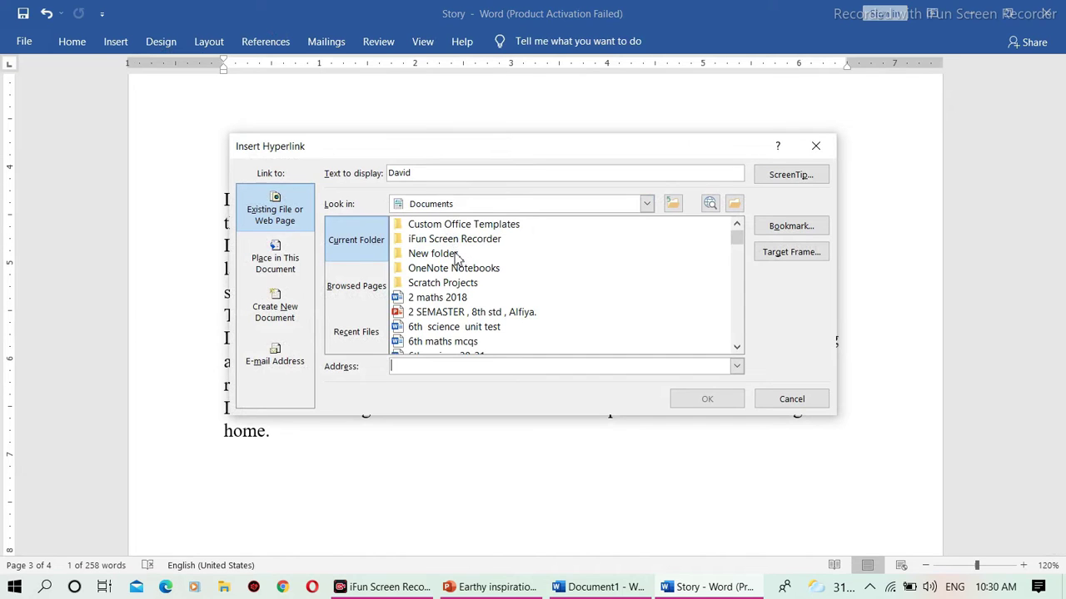
click(736, 348)
click(736, 348)
click(737, 348)
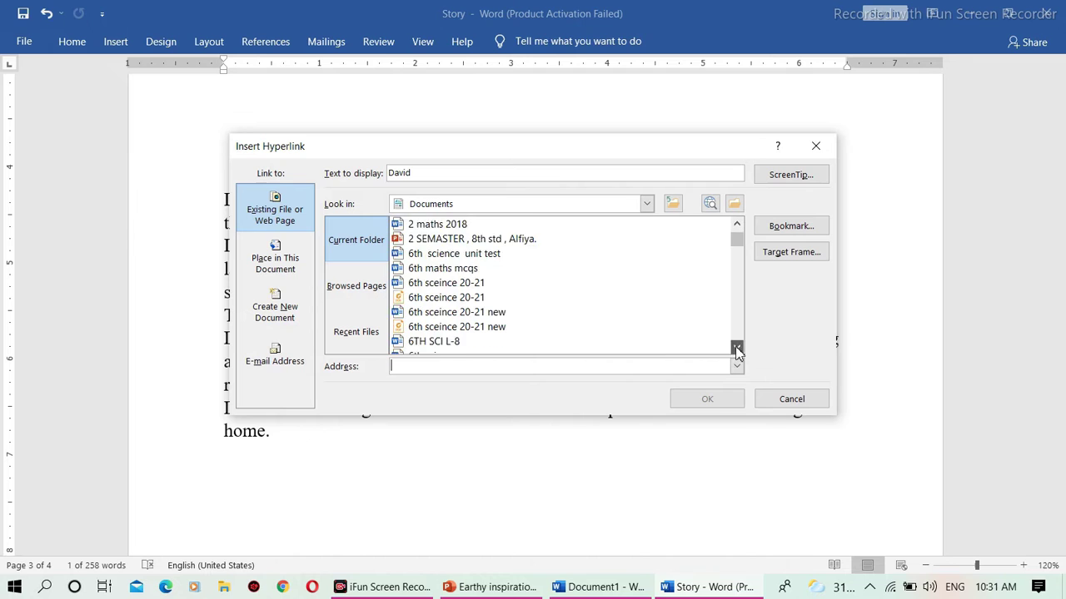
click(737, 348)
click(736, 348)
click(737, 348)
click(737, 348)
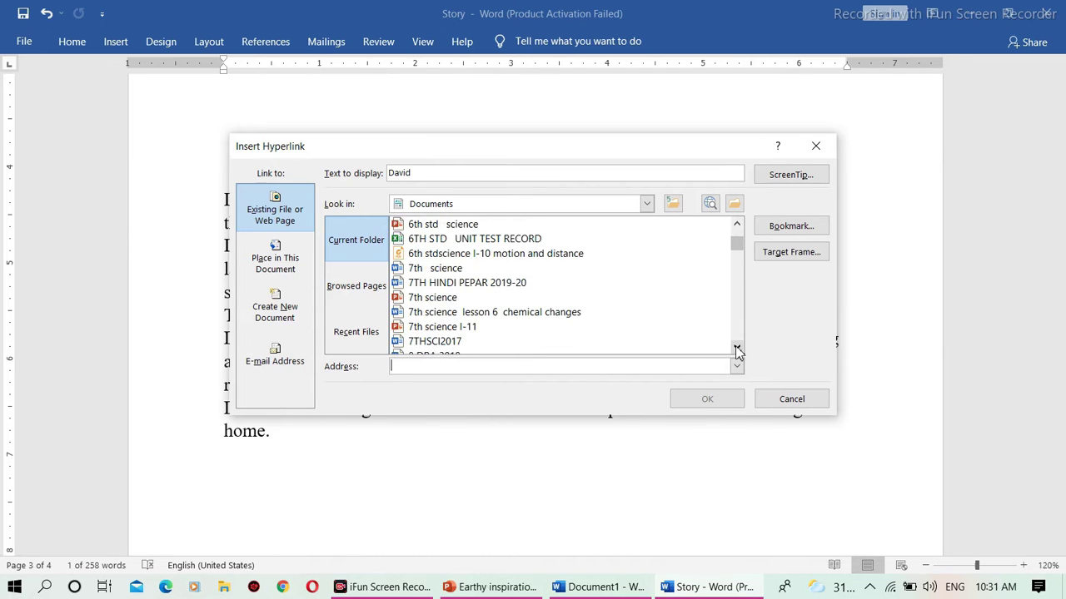
click(737, 348)
click(736, 348)
click(737, 348)
click(737, 348)
click(737, 348)
click(737, 348)
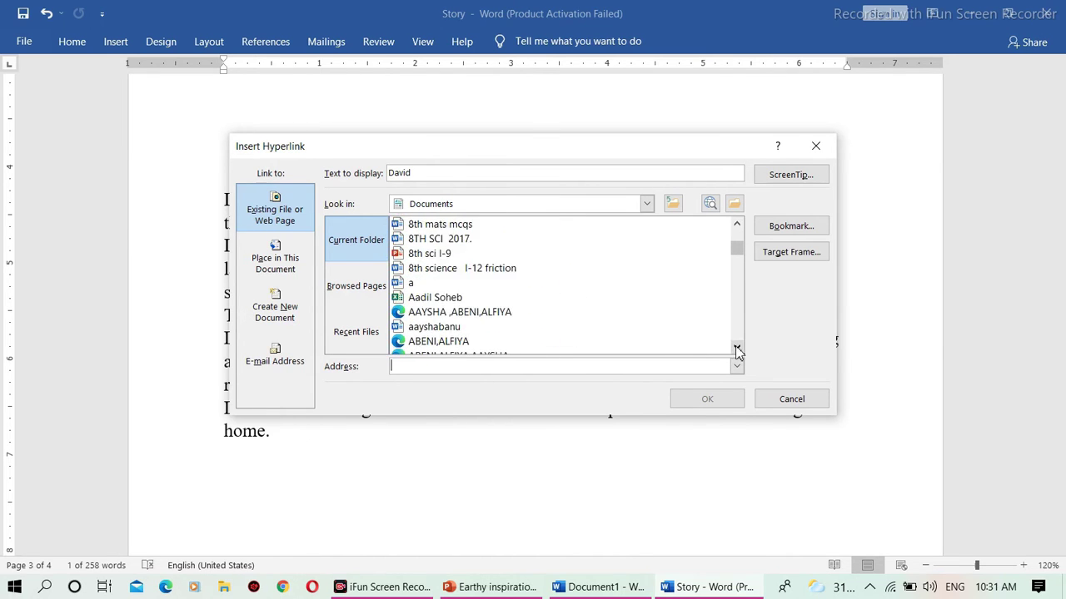
click(737, 348)
click(737, 348)
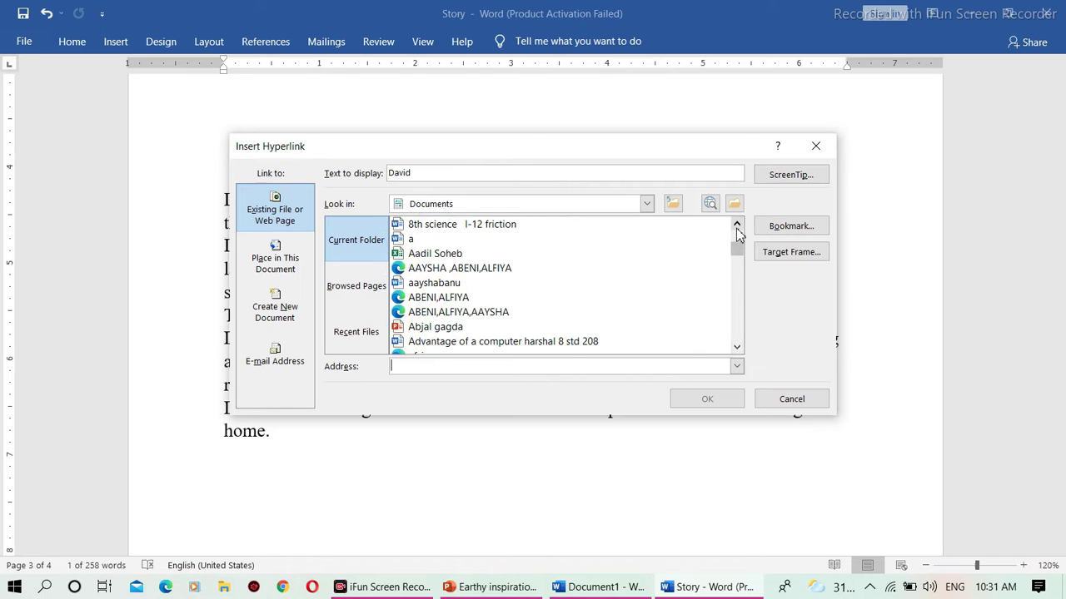
click(737, 225)
click(737, 225)
click(737, 224)
click(737, 225)
click(737, 225)
click(737, 225)
click(737, 224)
click(737, 225)
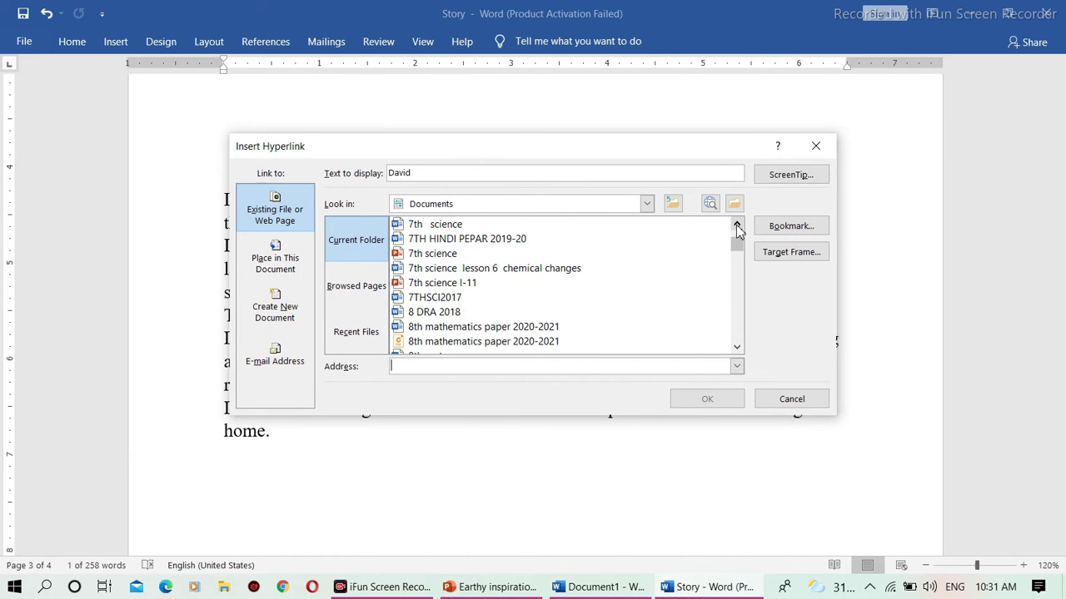
click(737, 225)
click(737, 225)
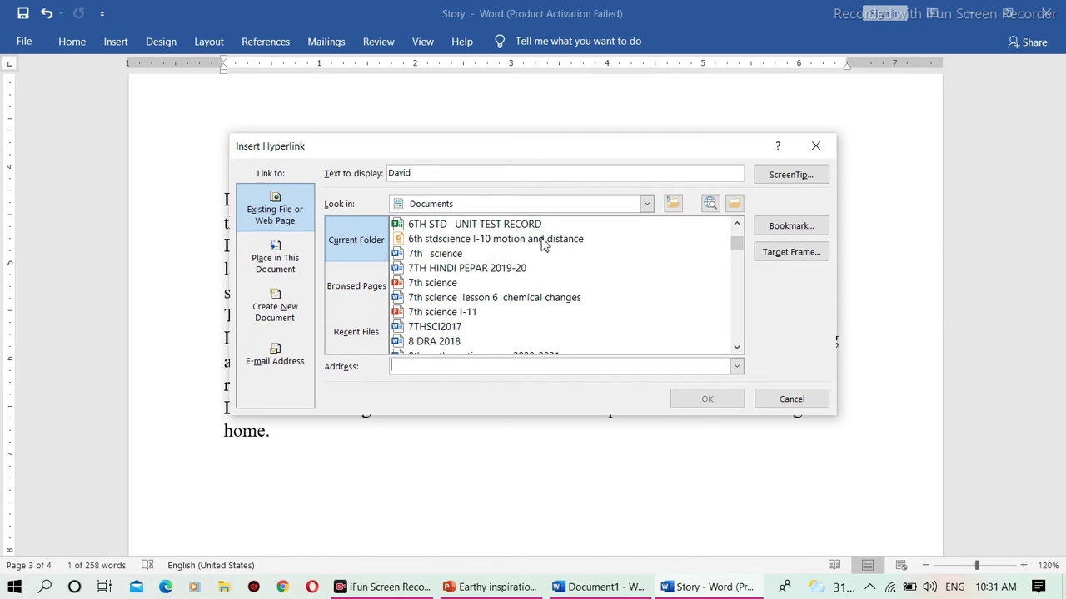
click(737, 225)
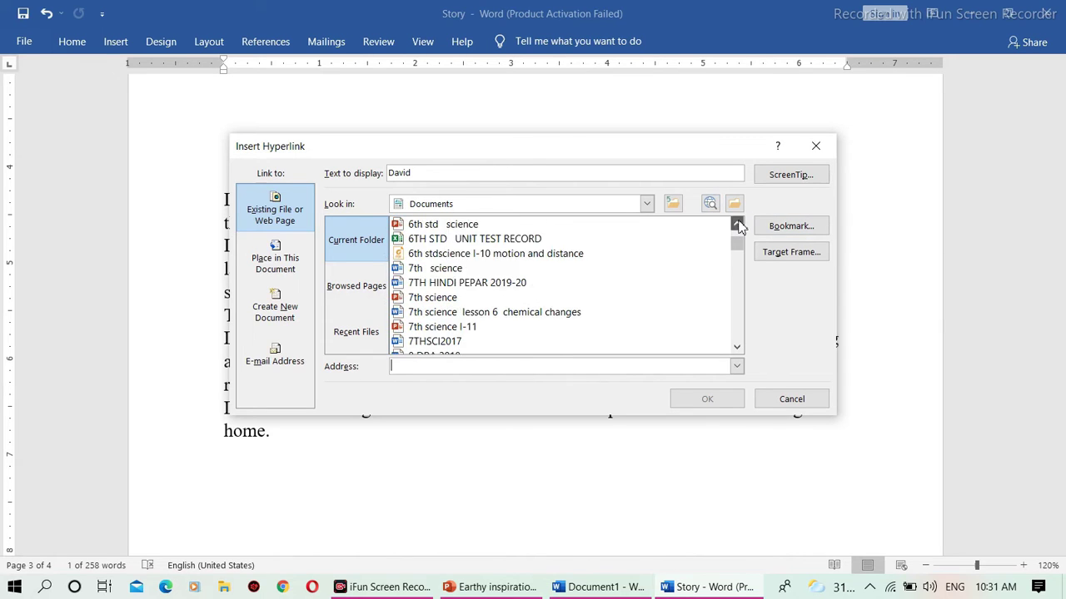
triple_click(736, 224)
double_click(736, 225)
double_click(737, 225)
double_click(736, 225)
triple_click(737, 225)
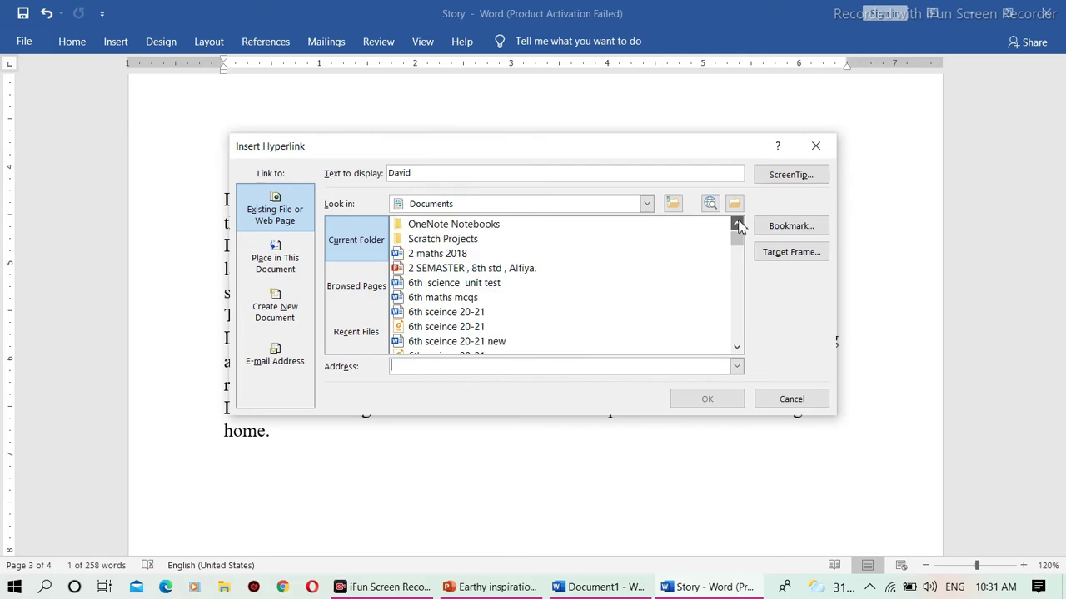
triple_click(737, 225)
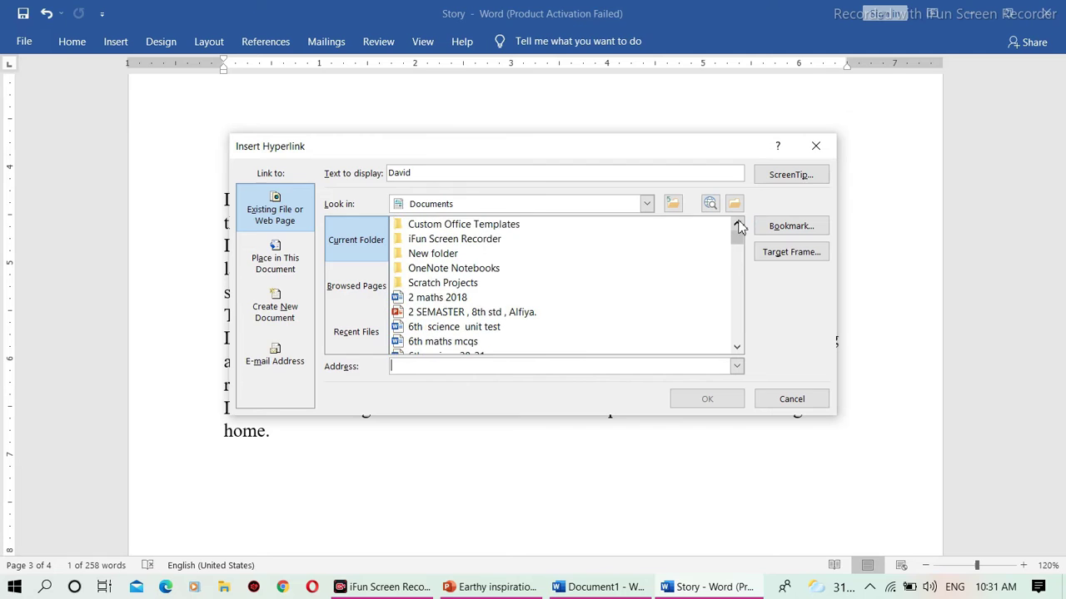
Link 'David' to the iFun Screen Recorder folder and follow the link to open it
double_click(432, 240)
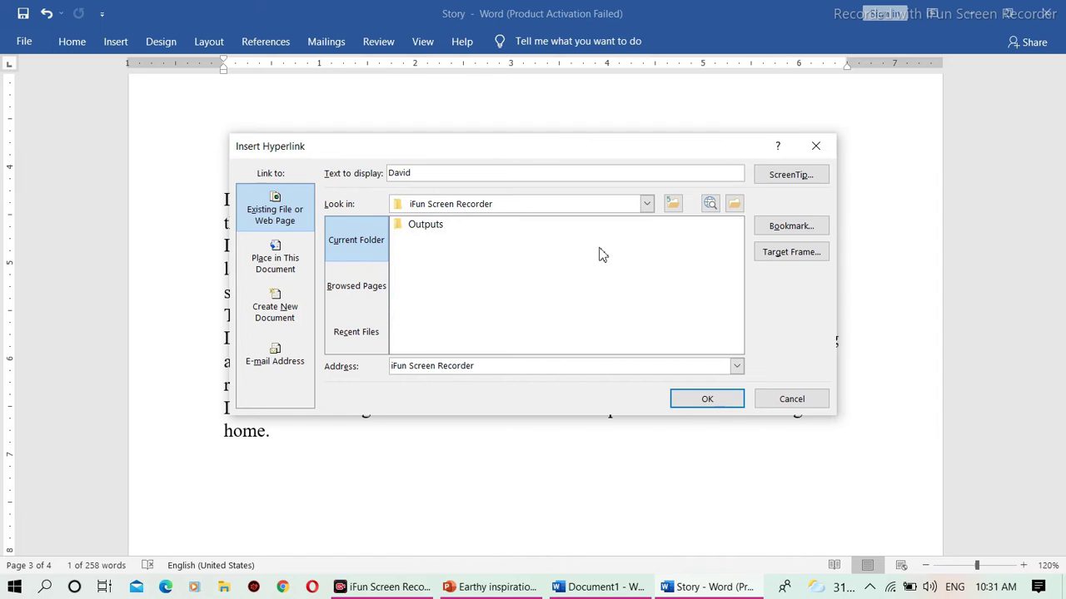
click(707, 399)
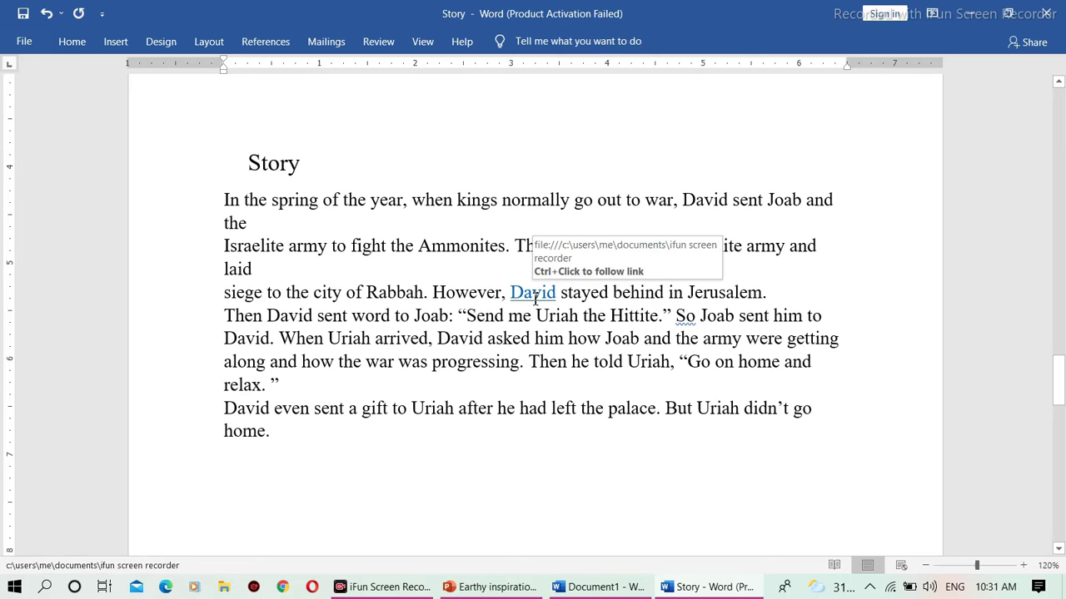
mouse_move(533, 292)
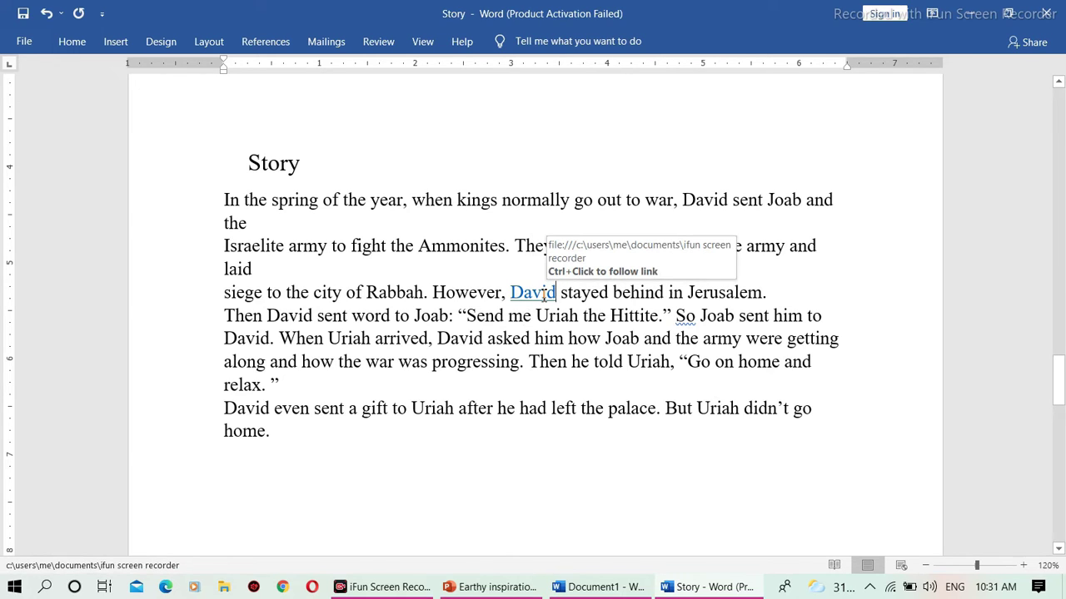
ctrl+click(542, 295)
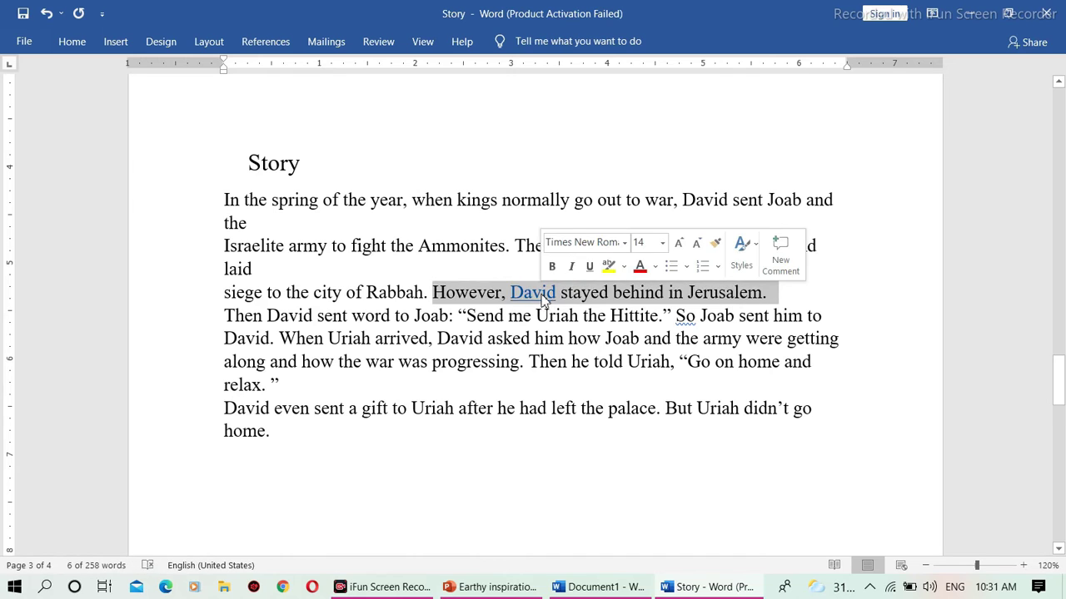
click(542, 293)
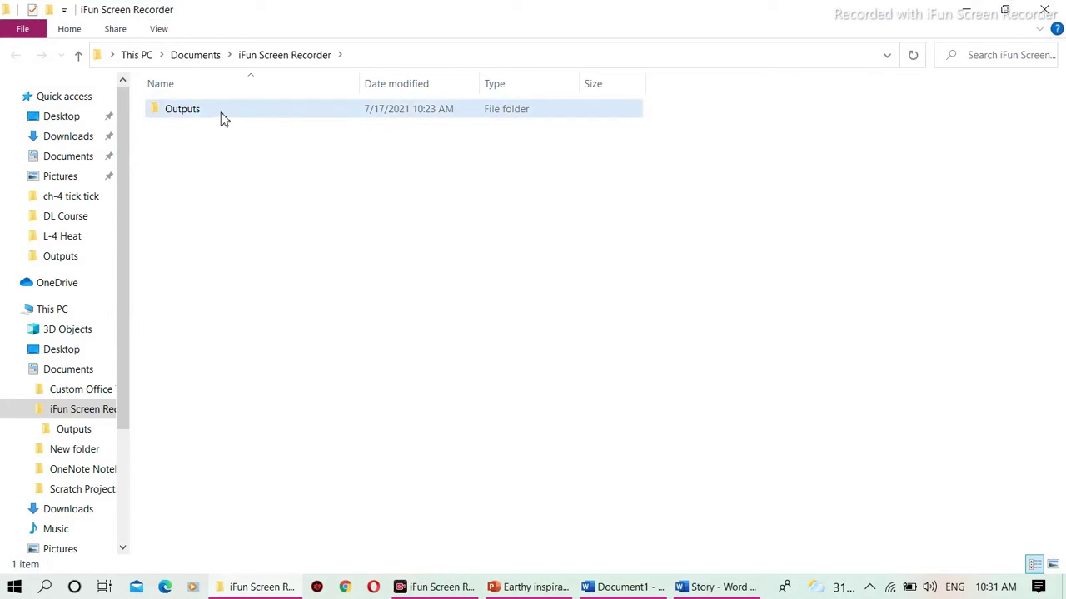
View the three videos in the Outputs folder, then close File Explorer
double_click(222, 116)
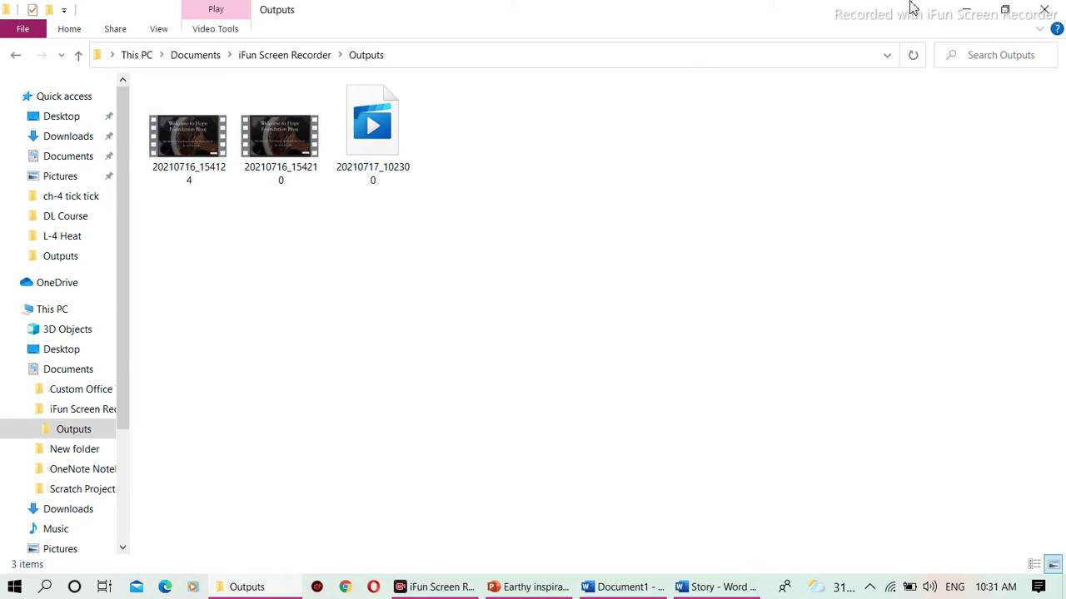
click(1049, 10)
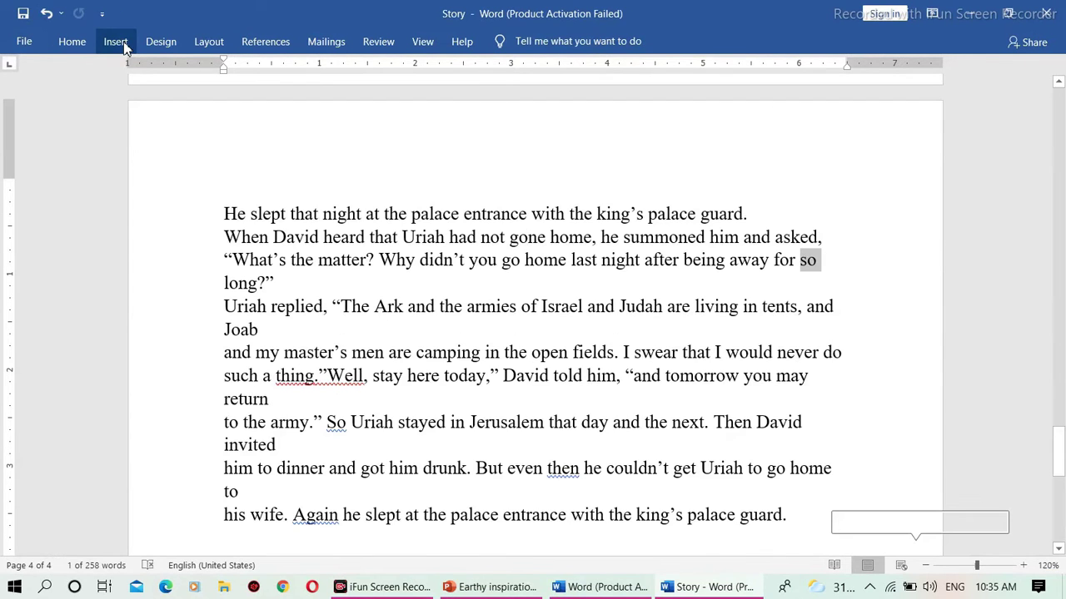
Convert the selected word 'so' into WordArt and return to the text
click(124, 47)
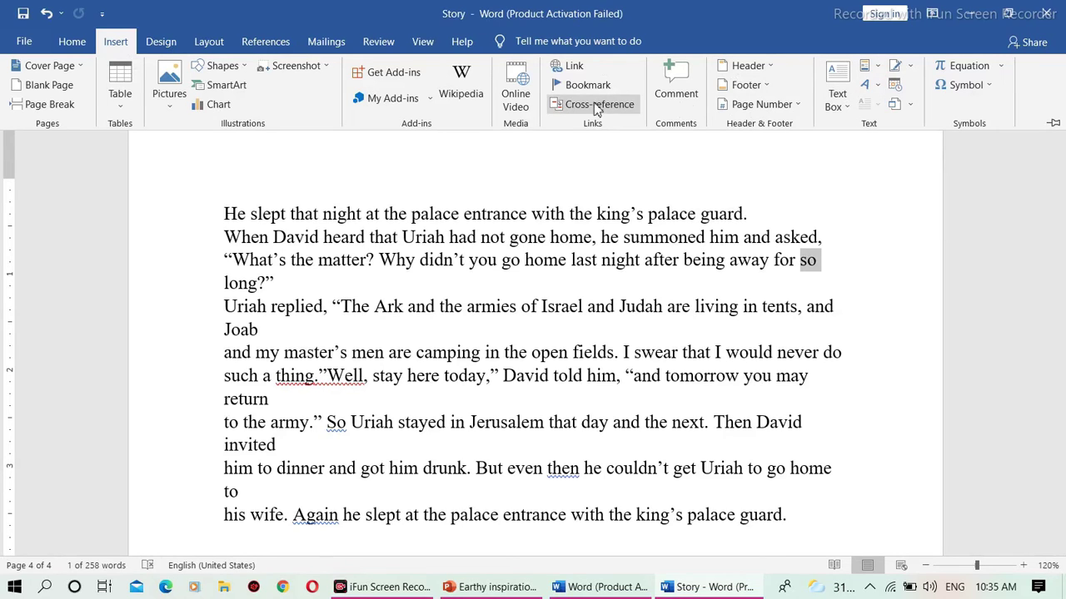
click(878, 84)
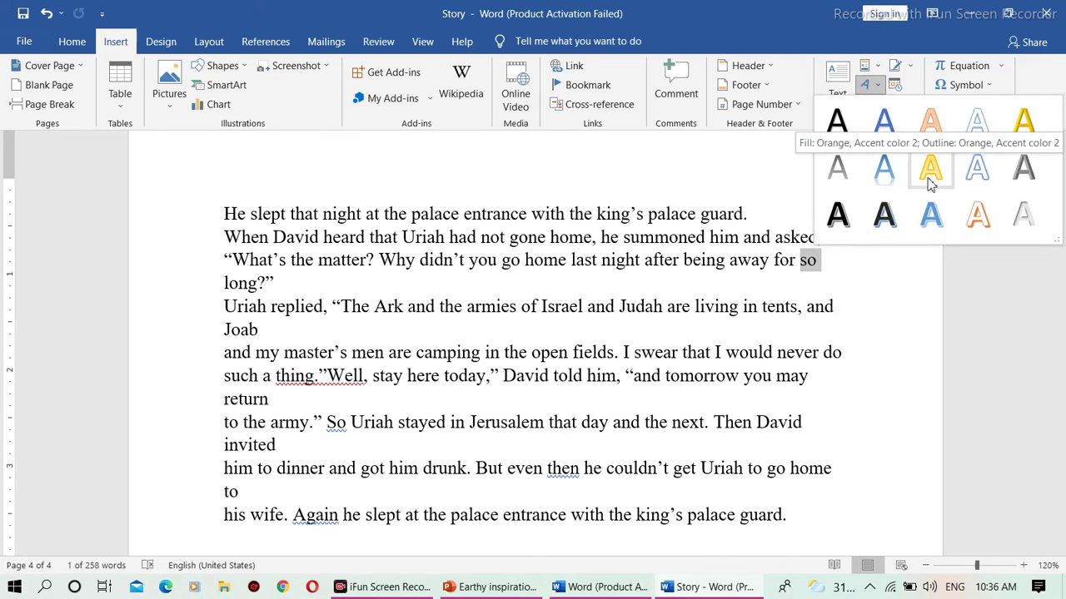
click(836, 218)
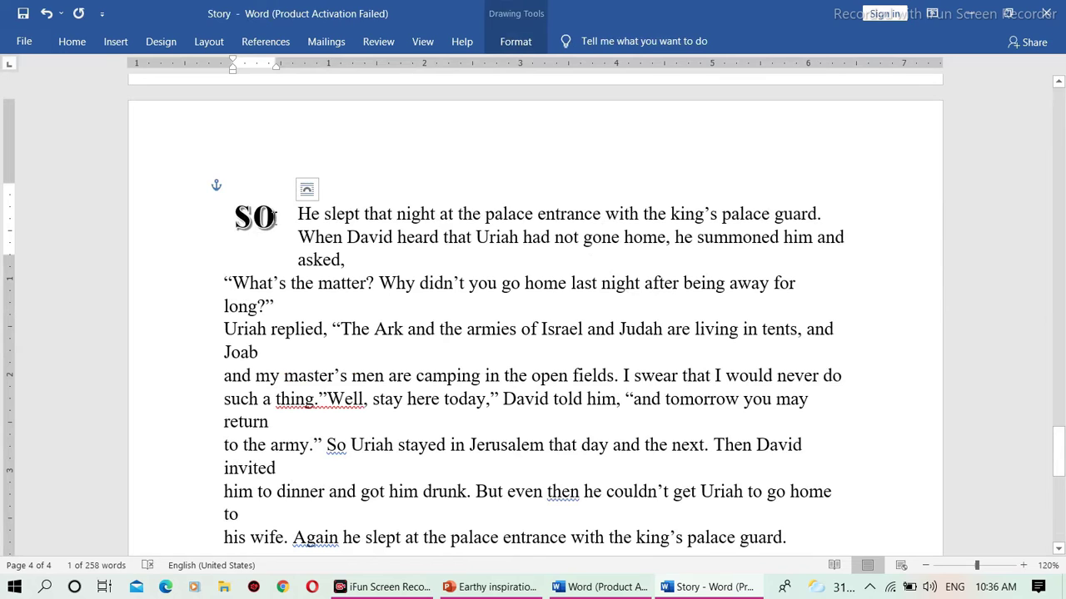
drag(280, 214, 210, 221)
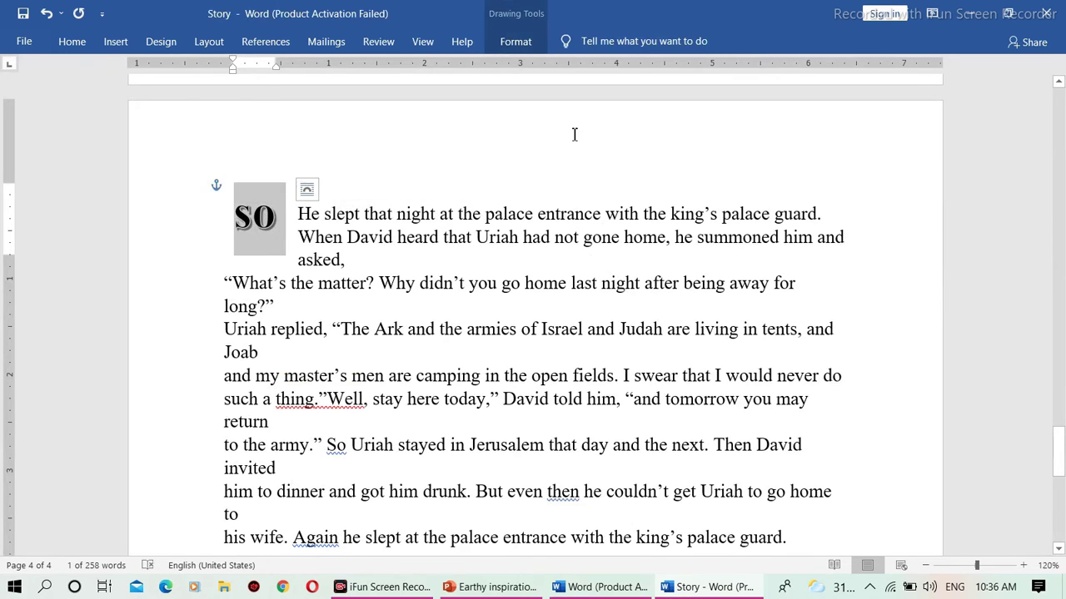
click(510, 173)
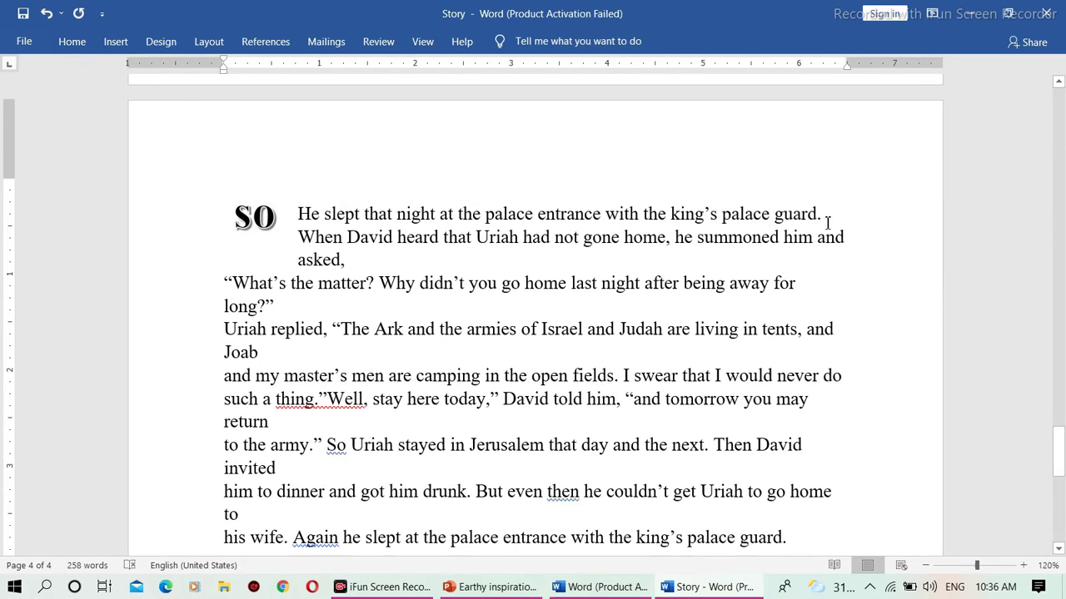
Turn the sentence 'He slept that night at the palace entrance…' into orange-outline WordArt
drag(795, 213, 298, 214)
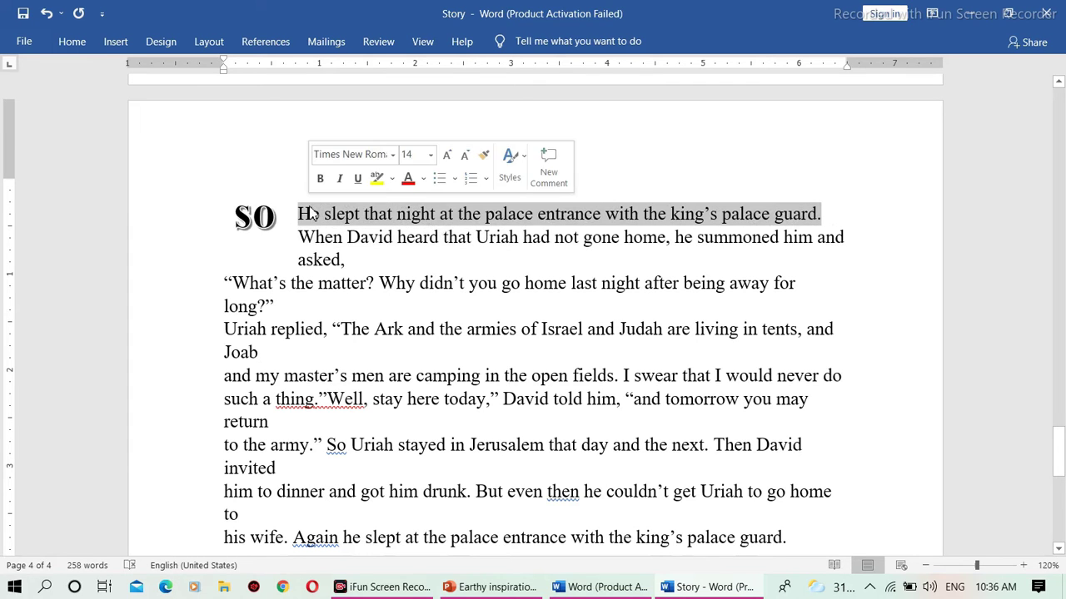
click(155, 41)
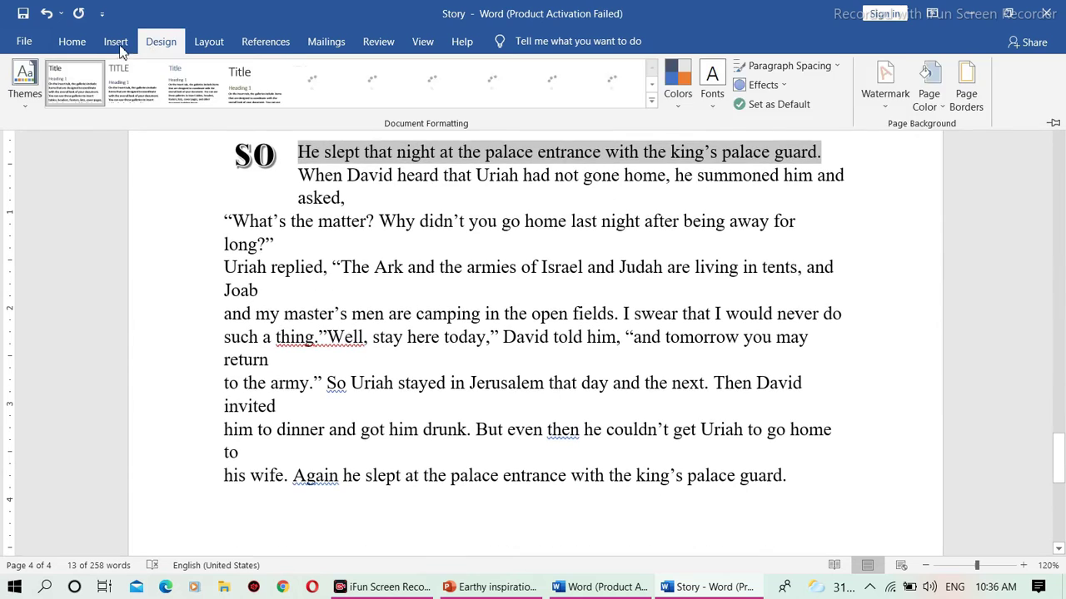
click(115, 42)
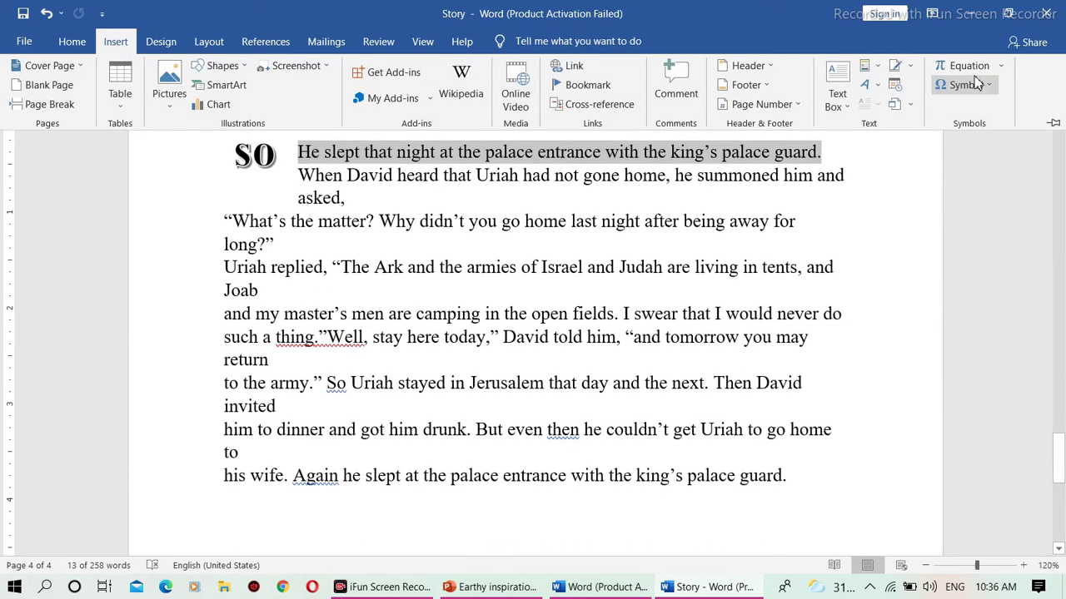
click(988, 87)
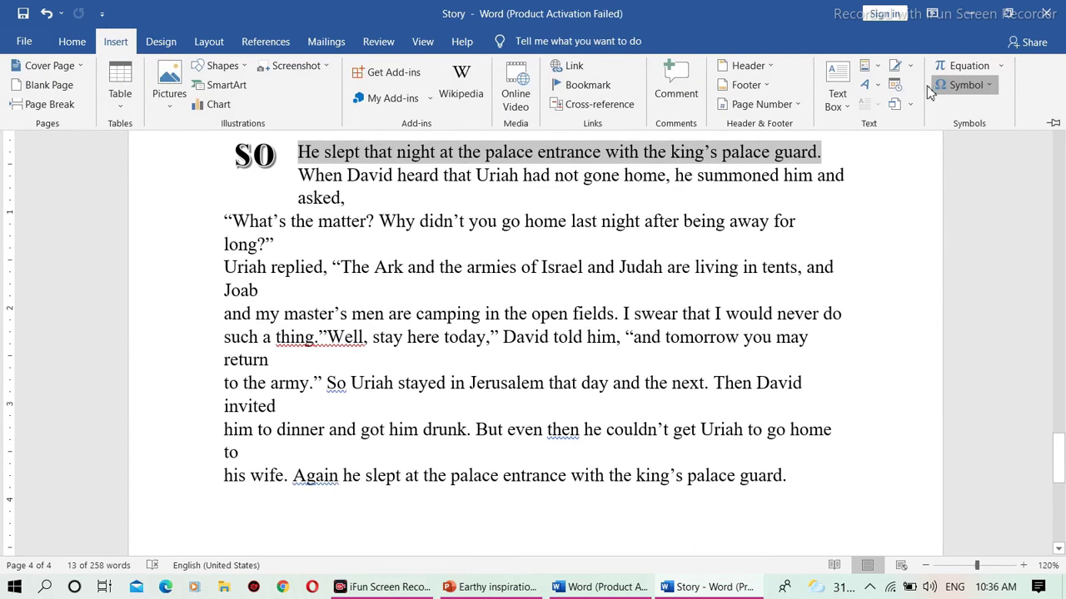
click(873, 86)
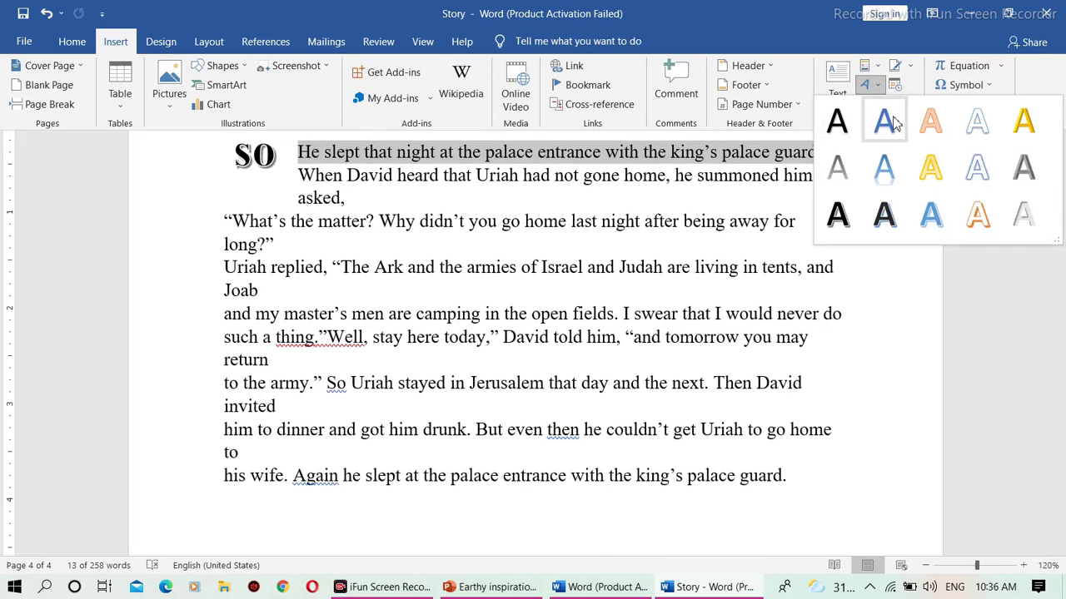
click(928, 127)
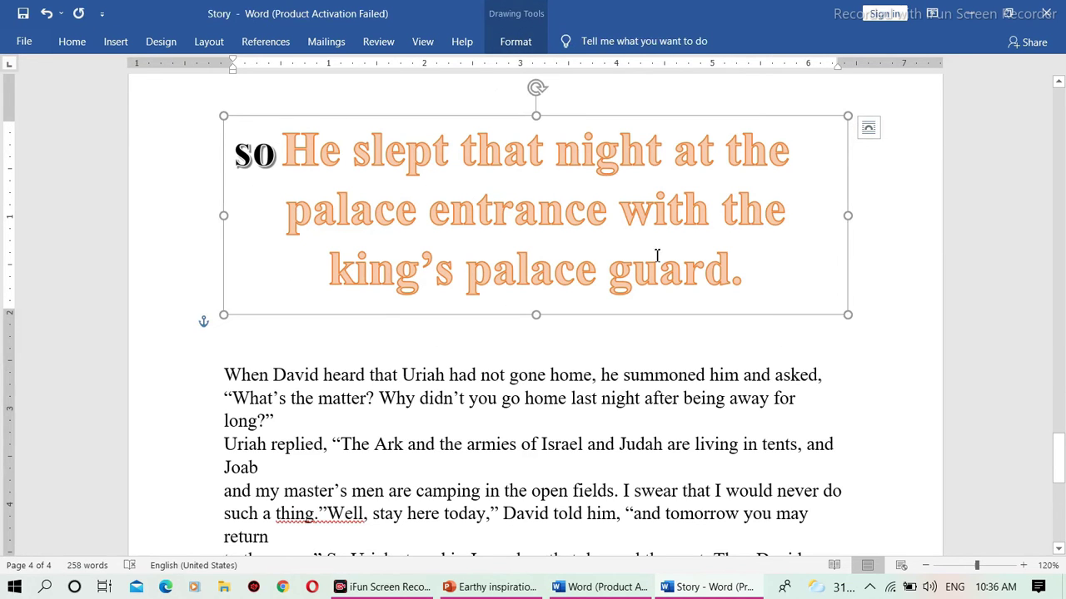
Apply the third style set to the document
click(115, 40)
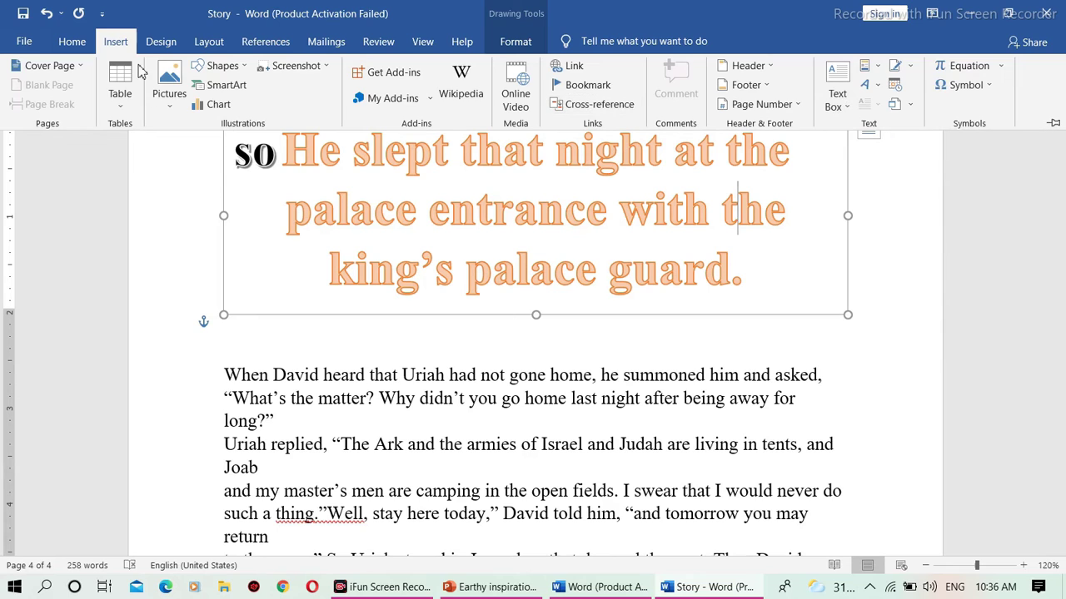
click(166, 45)
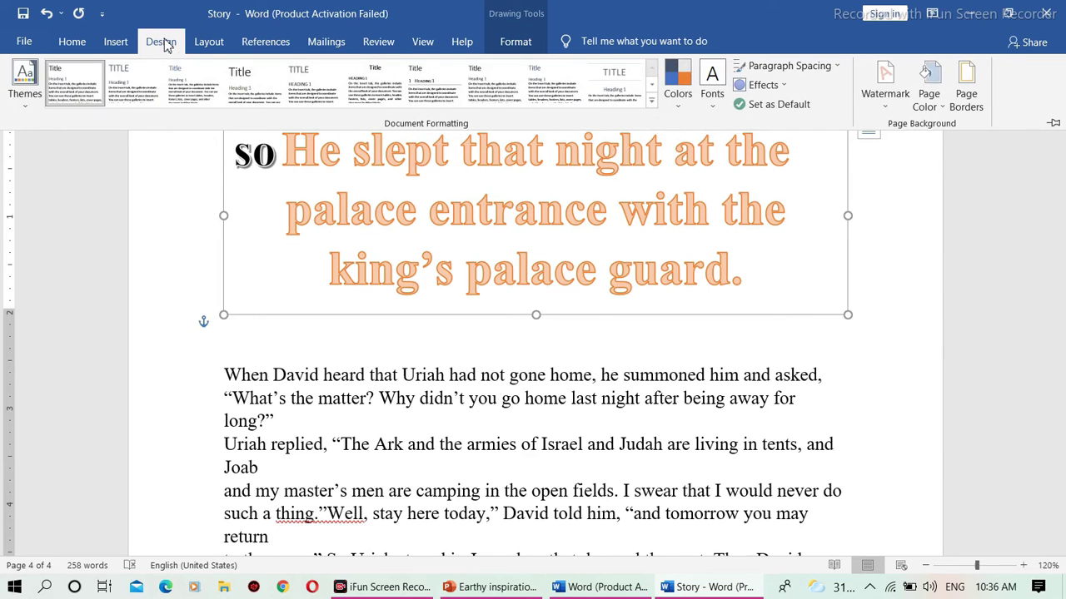
click(174, 94)
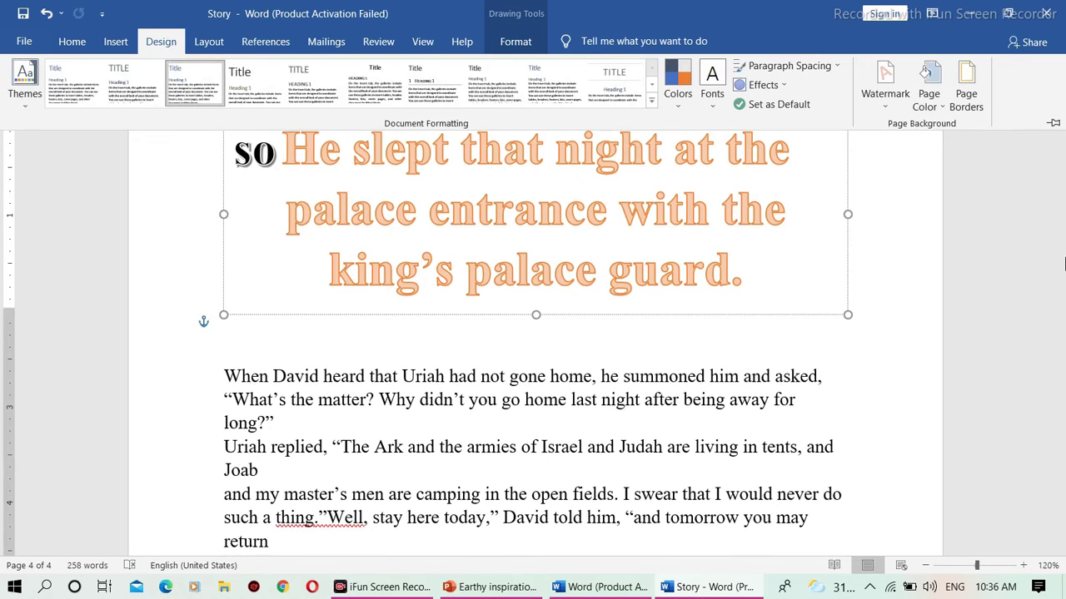
Select the paragraphs from 'In the spring' to 'home.', apply a new style set, and show the watermark gallery
key(ctrl+F1)
scroll(1064, 264, up, 5)
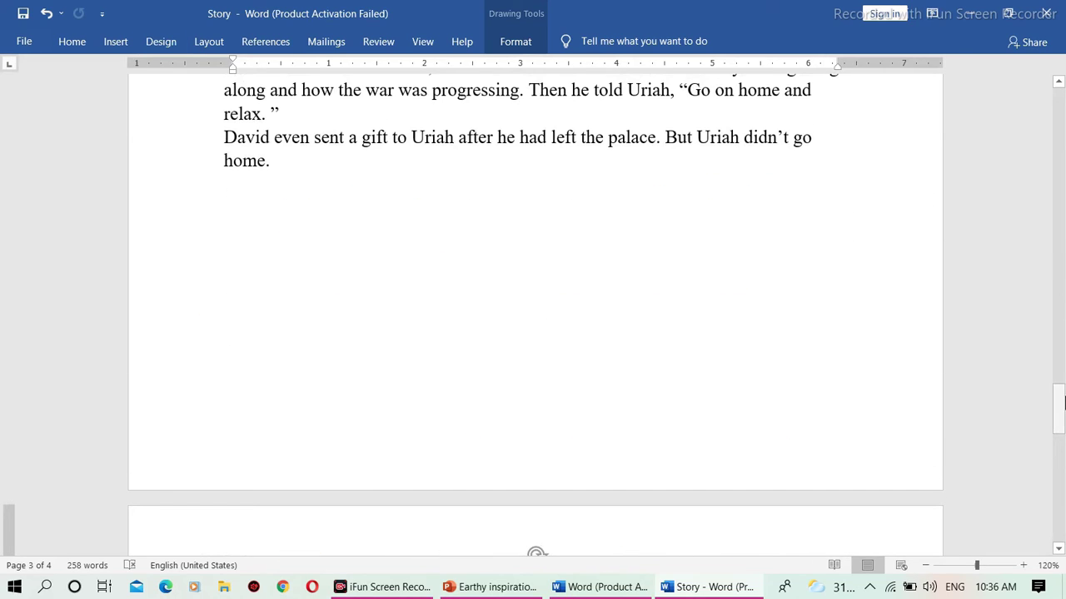
drag(1055, 405, 1056, 385)
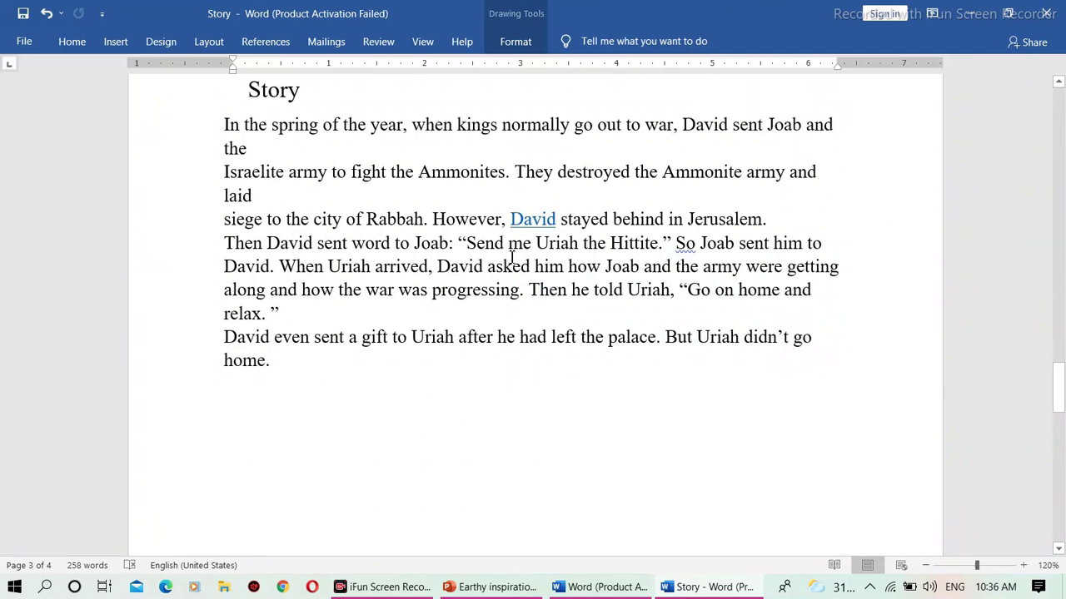
drag(270, 360, 200, 148)
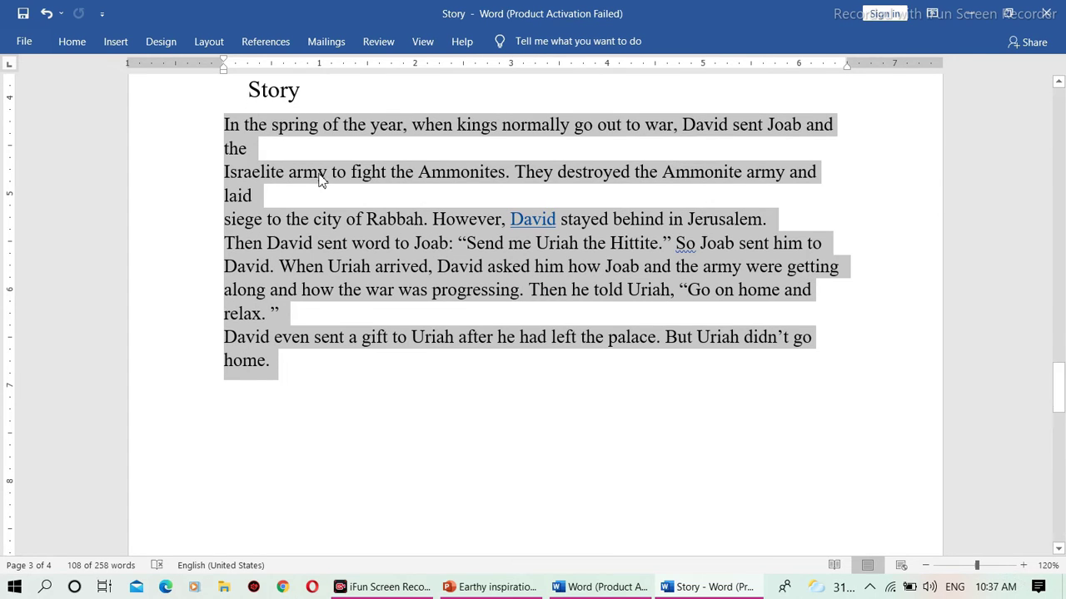
click(161, 41)
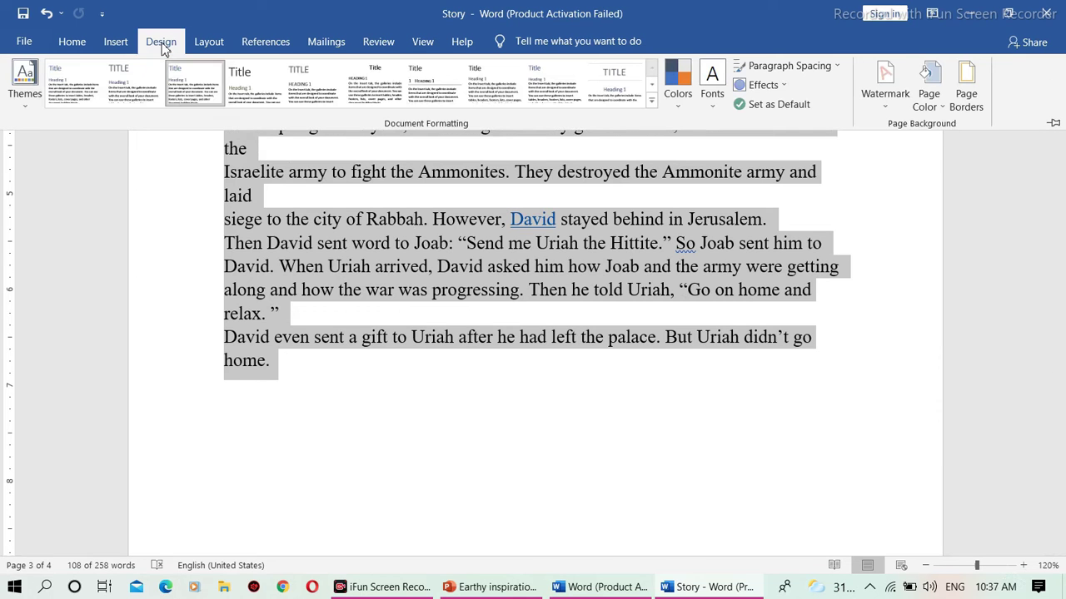
click(194, 73)
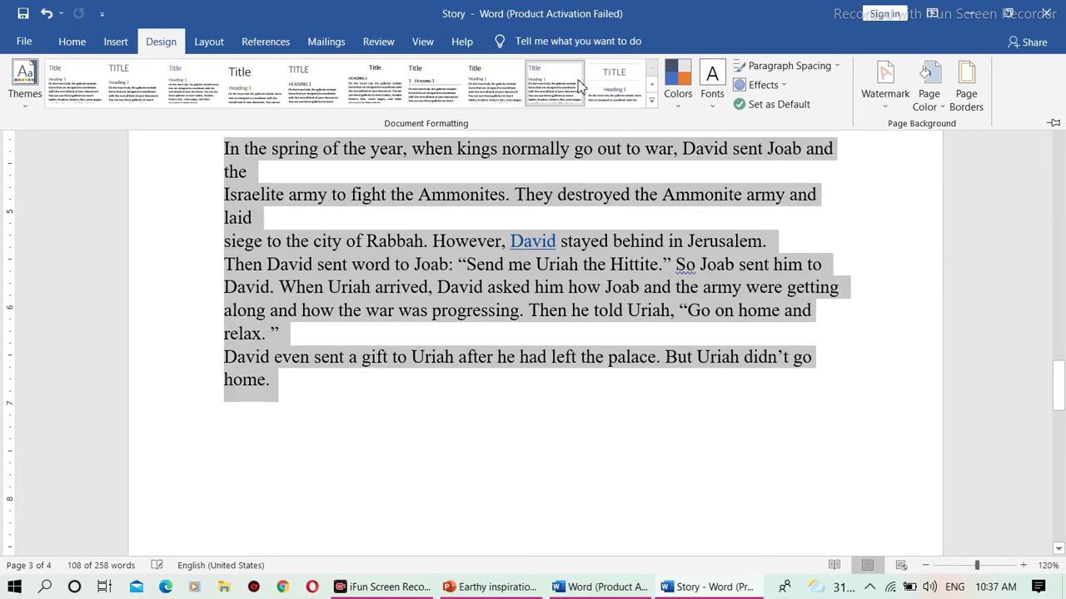
click(651, 85)
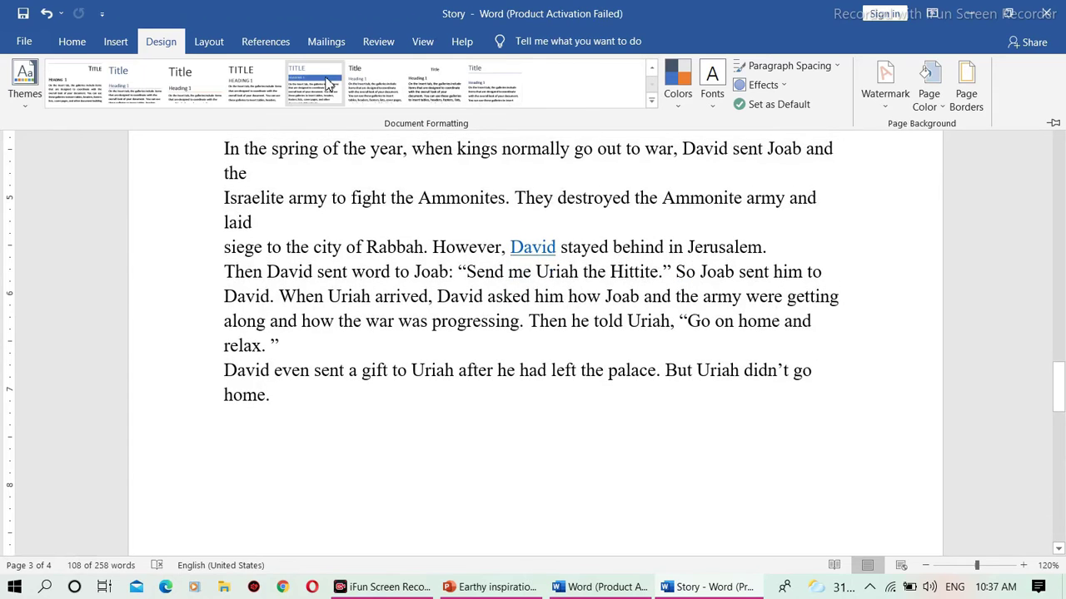
click(327, 83)
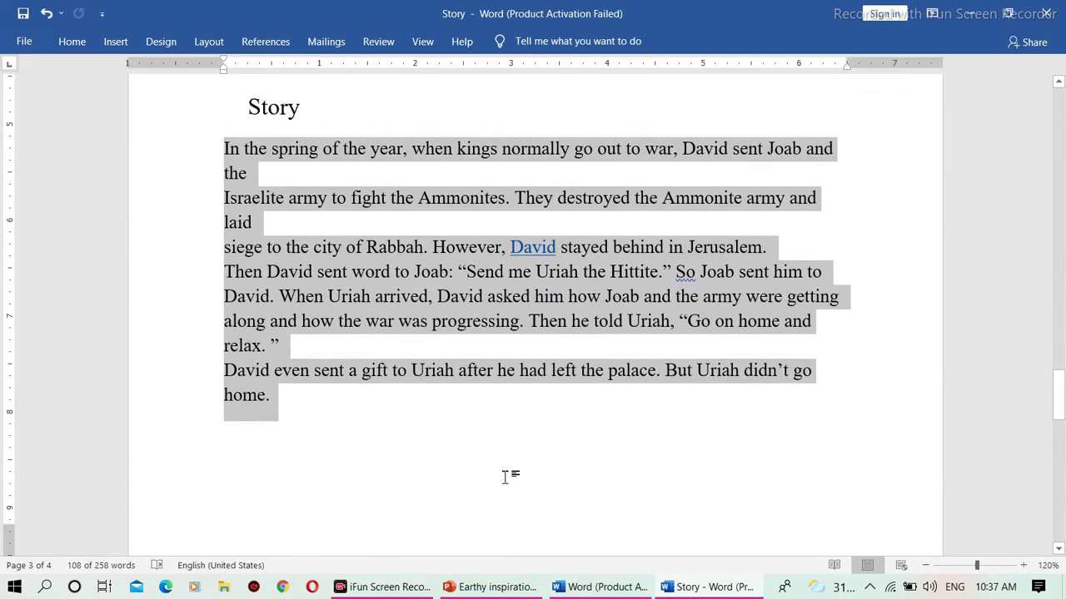
click(158, 41)
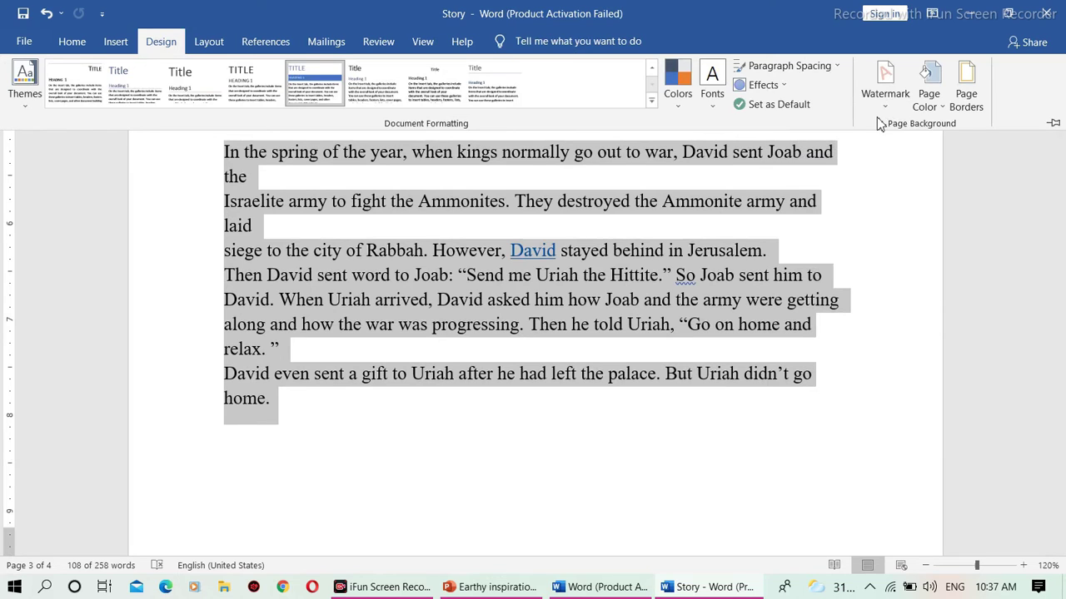
click(887, 105)
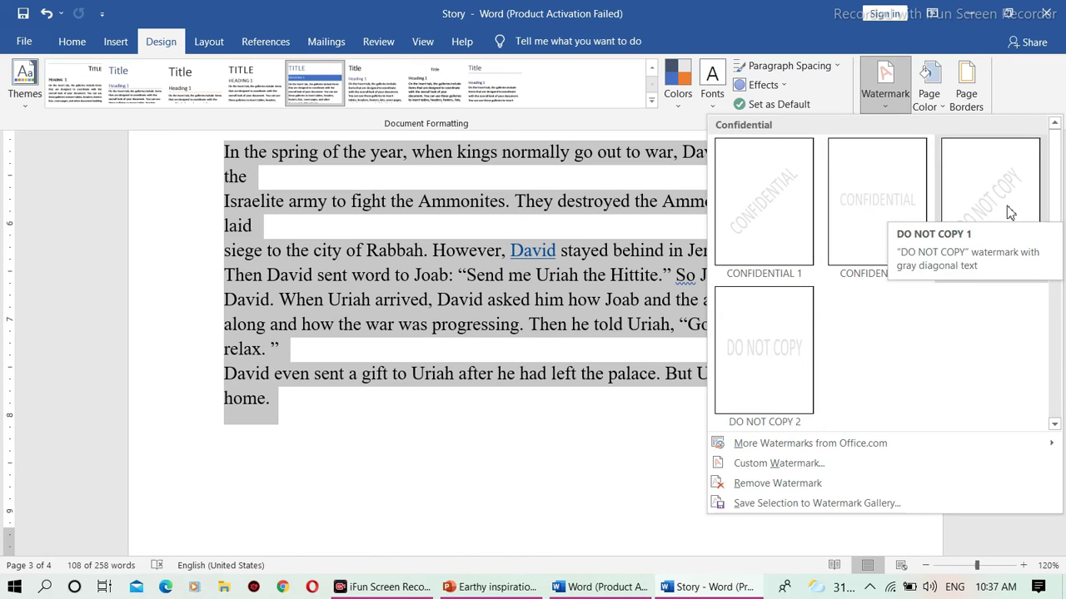
mouse_move(809, 443)
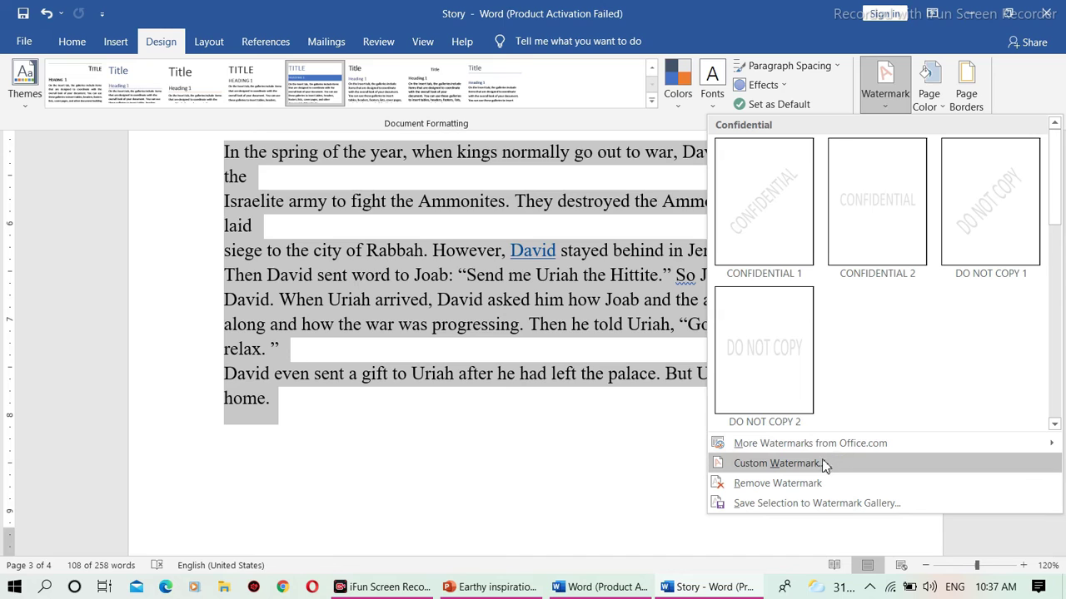
Try a picture watermark with Auto scale in Custom Watermark, then close without applying
click(823, 464)
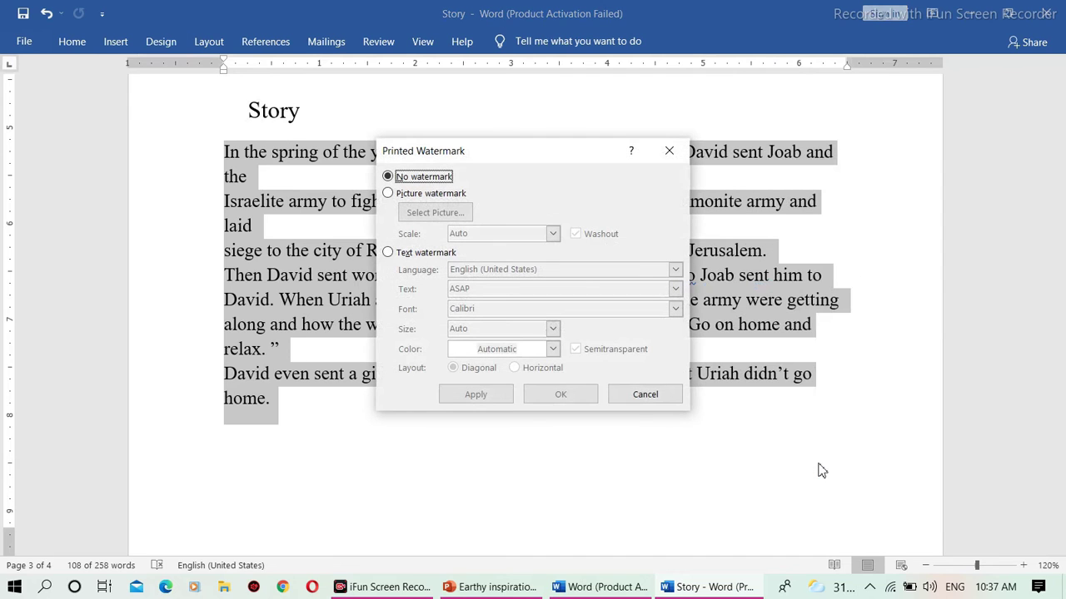
click(387, 194)
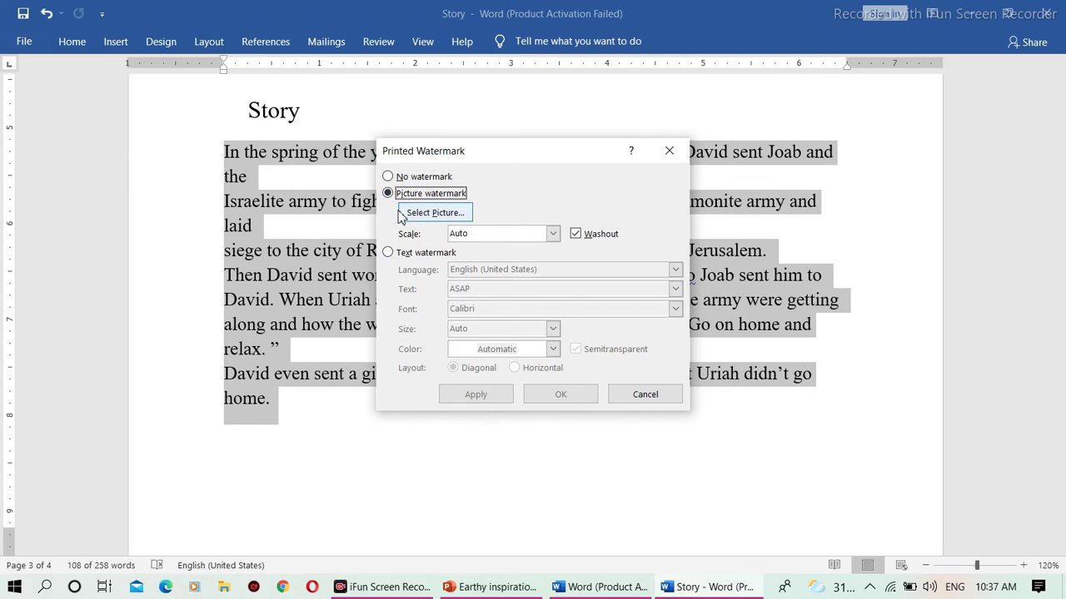
click(552, 234)
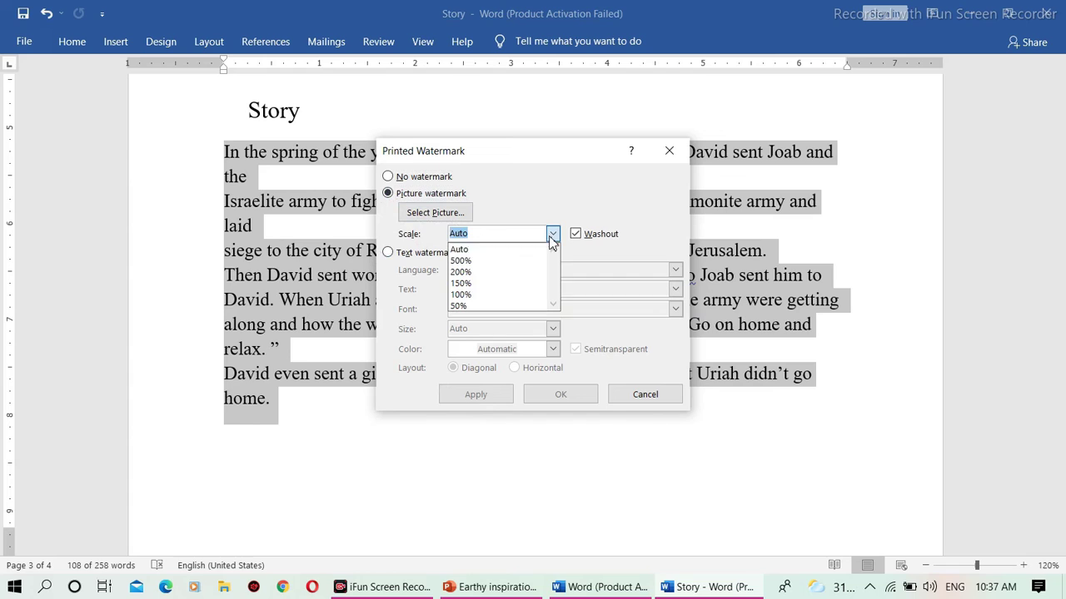
click(614, 256)
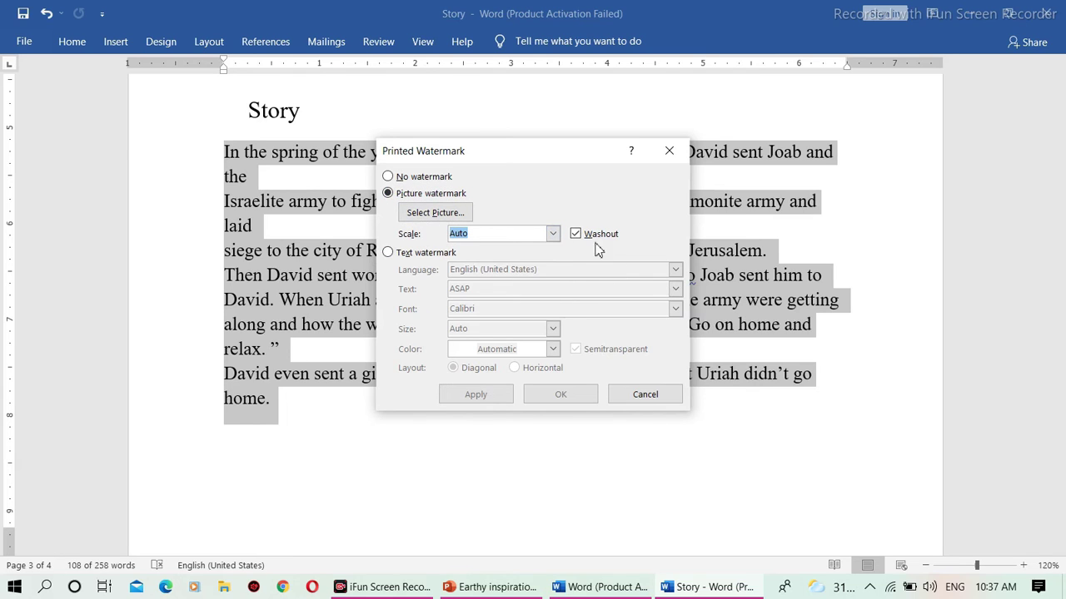
click(672, 147)
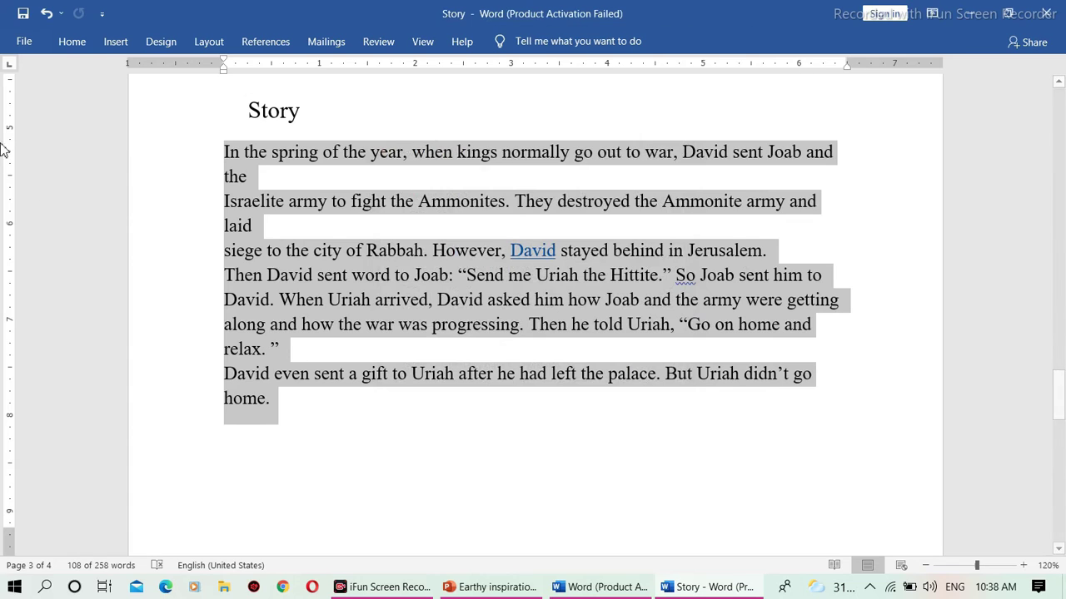
Apply the CONFIDENTIAL 2 watermark to the document's pages
click(160, 41)
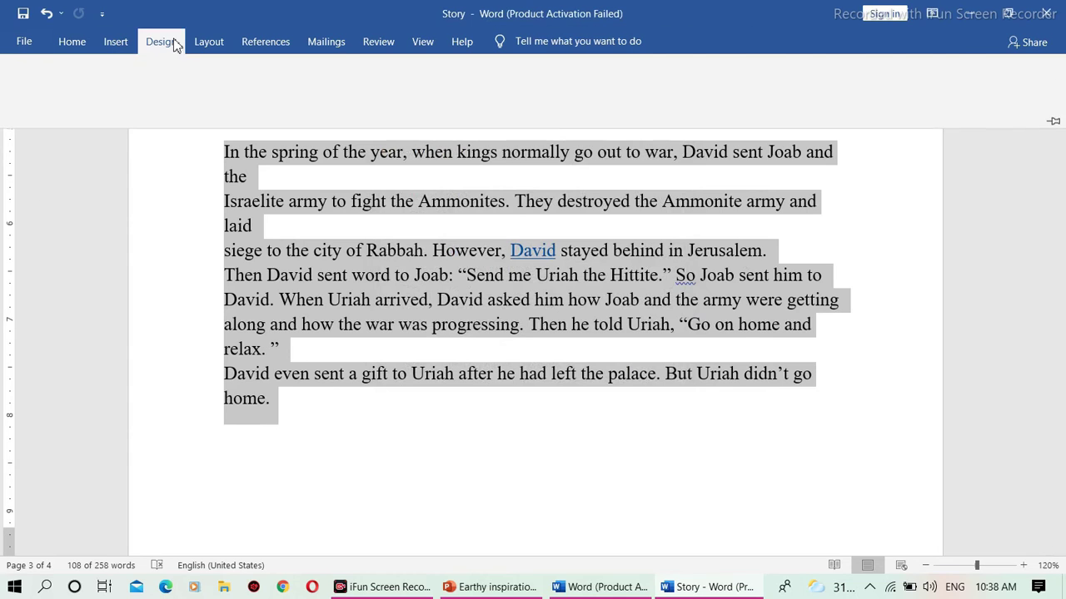
click(895, 98)
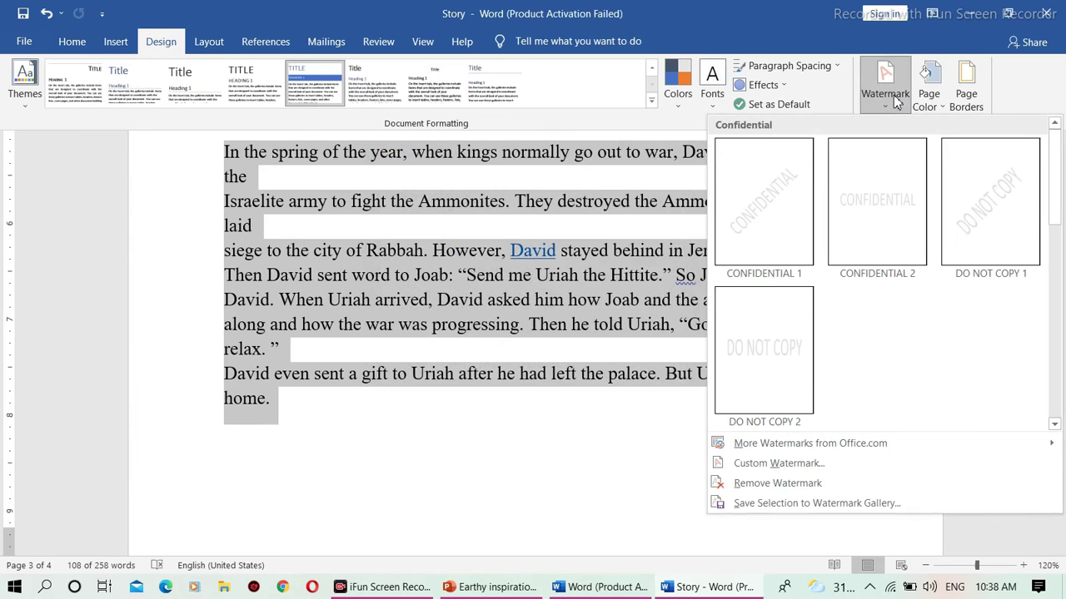
click(878, 219)
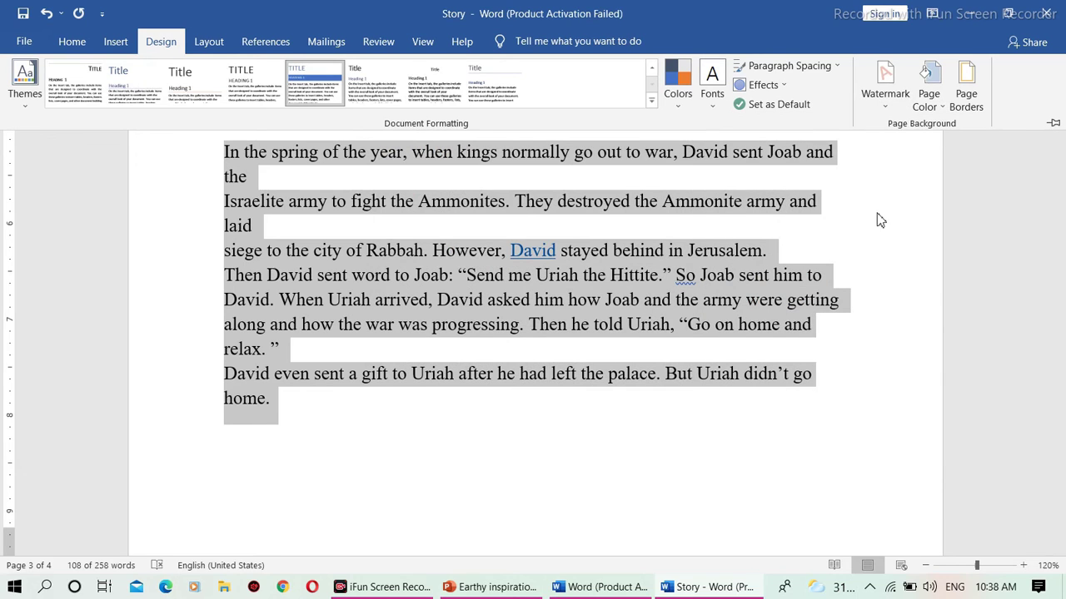
scroll(1058, 221, up, 10)
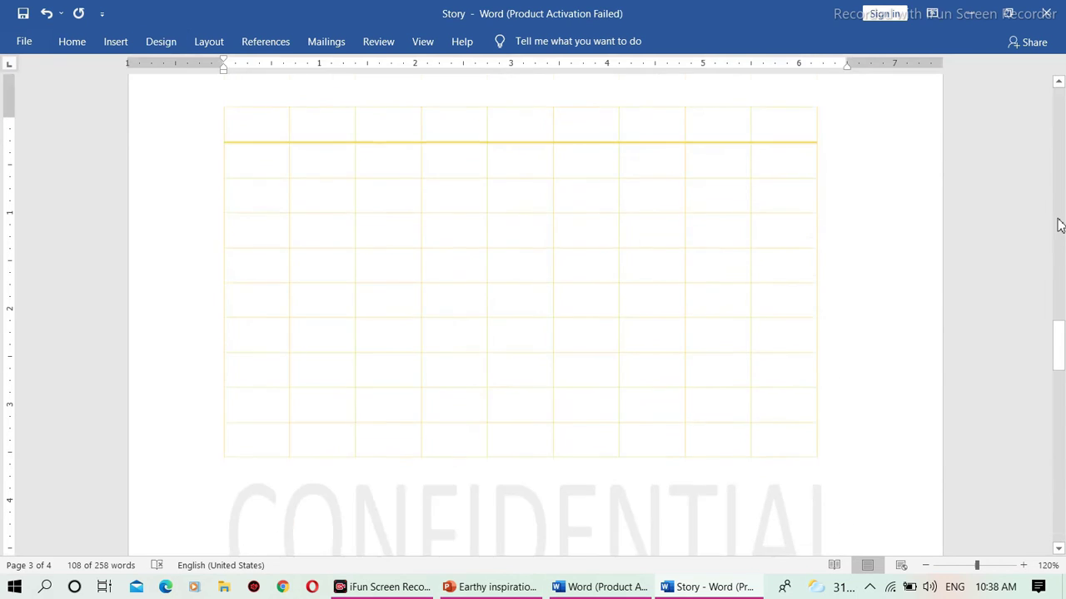
scroll(1058, 209, up, 5)
scroll(1058, 235, up, 3)
drag(1058, 234, 1057, 267)
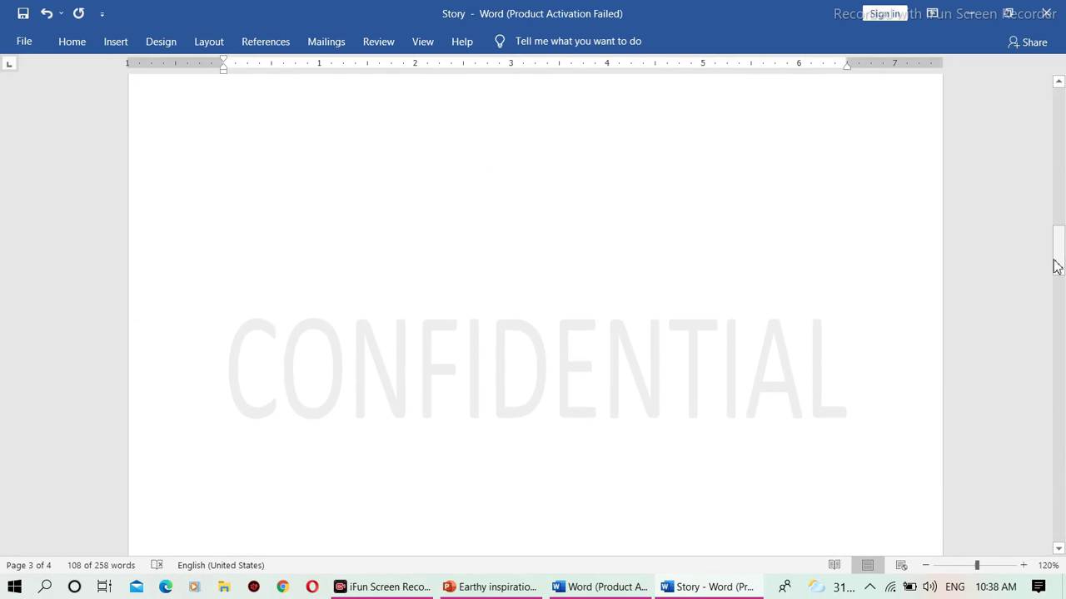
mouse_move(1057, 266)
mouse_down()
mouse_move(1044, 203)
mouse_move(1058, 404)
mouse_move(1021, 283)
mouse_move(1051, 382)
mouse_up()
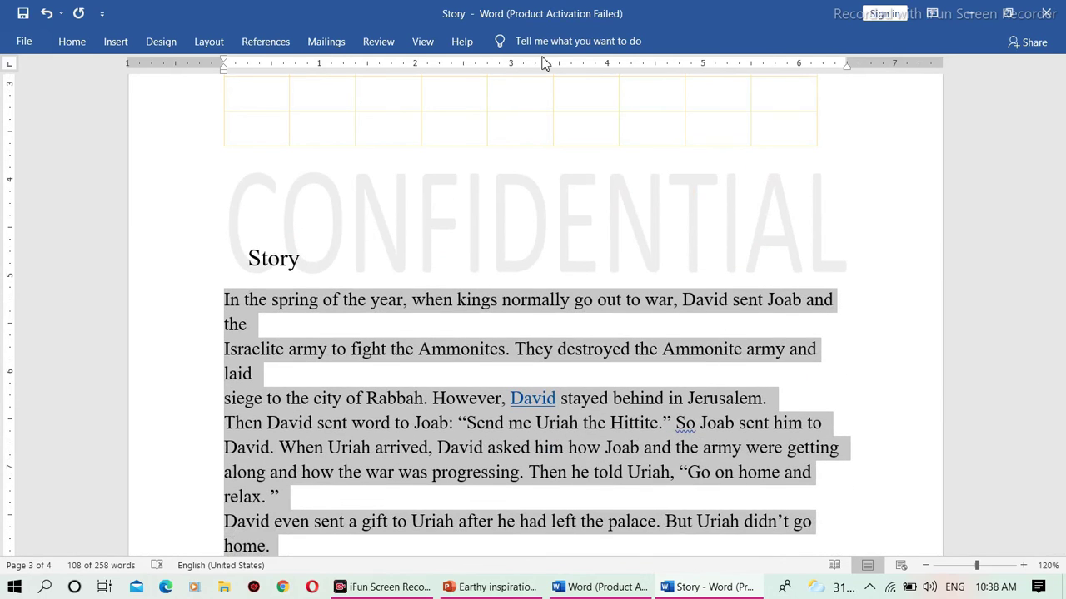
Set the page colour to yellow from the Page Color palette
click(154, 43)
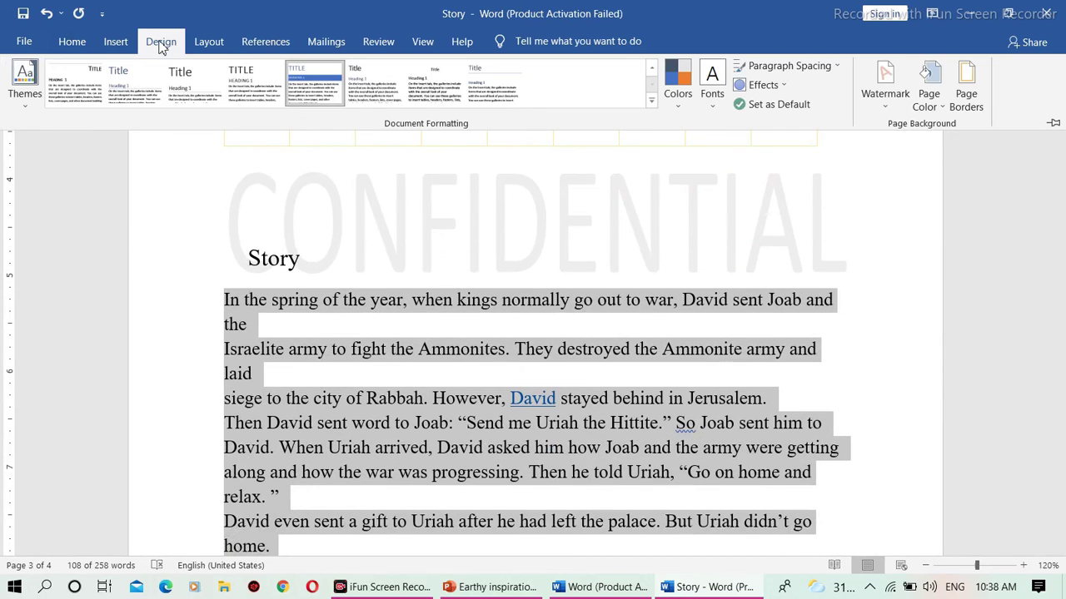
click(928, 109)
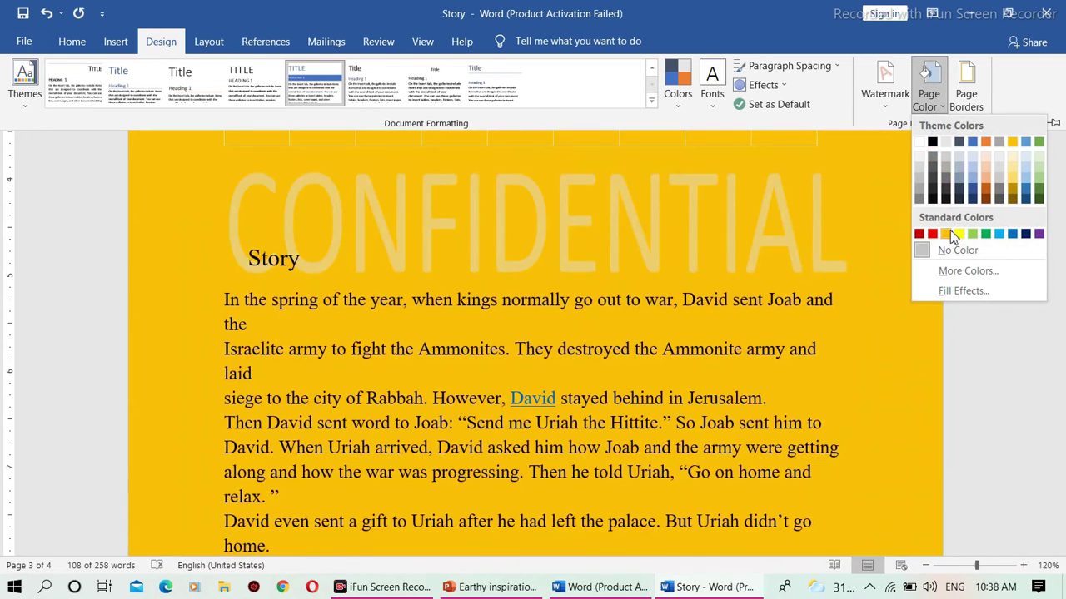
click(947, 234)
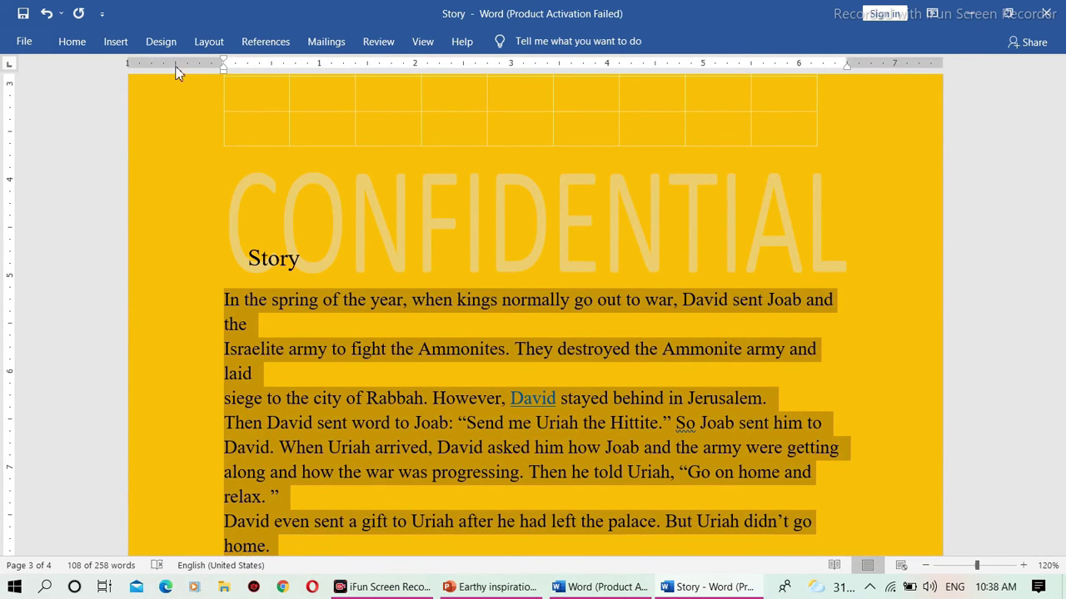
click(114, 44)
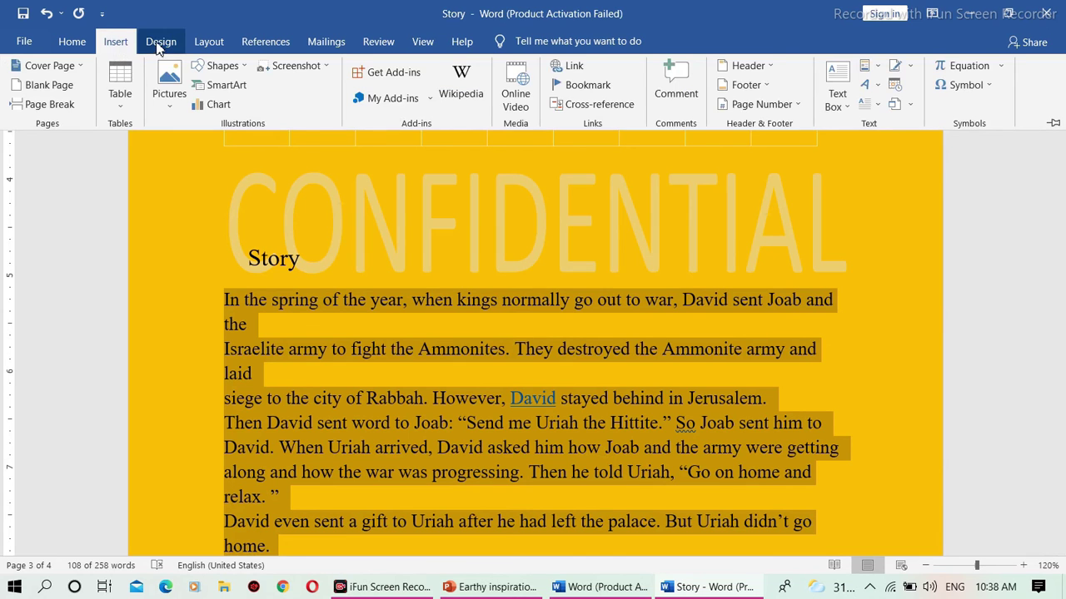
click(158, 45)
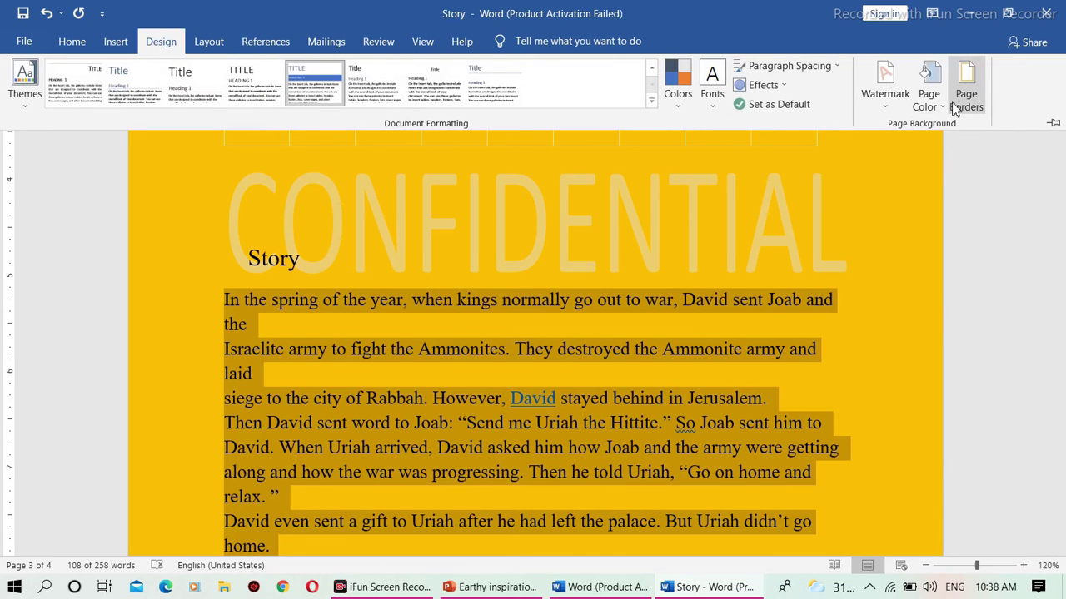
Frame every page with the 31 pt candy-corn art page border
click(956, 99)
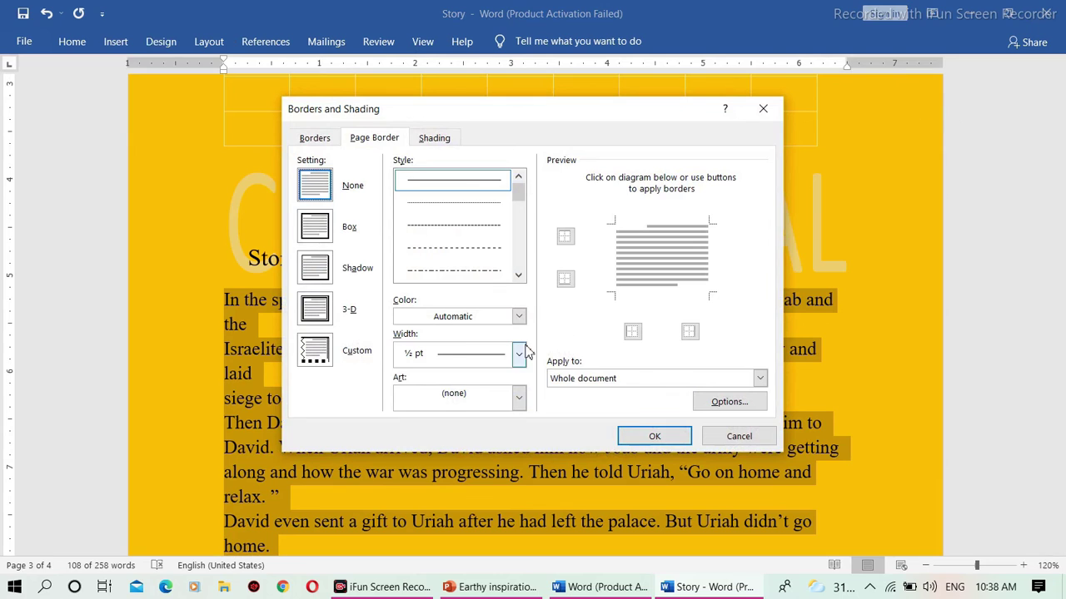
click(518, 401)
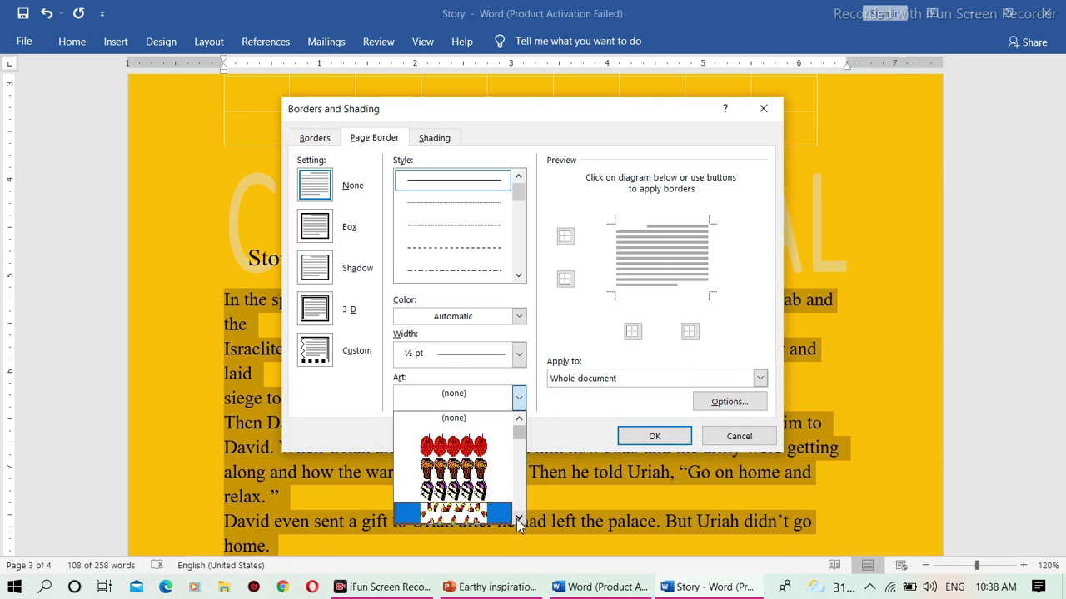
scroll(454, 466, down, 2)
scroll(454, 453, down, 2)
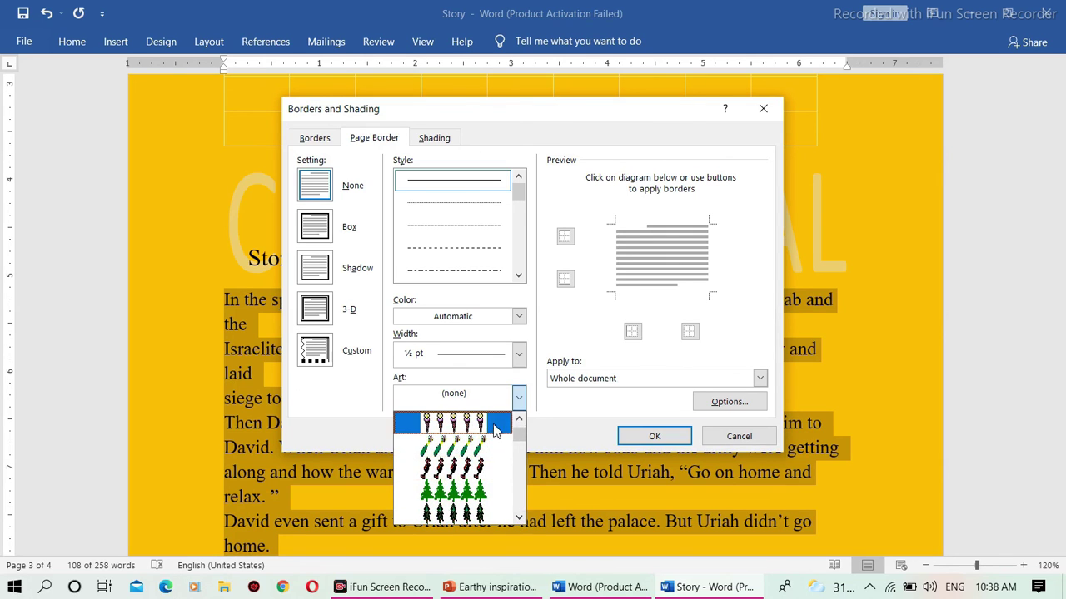
click(519, 419)
click(520, 419)
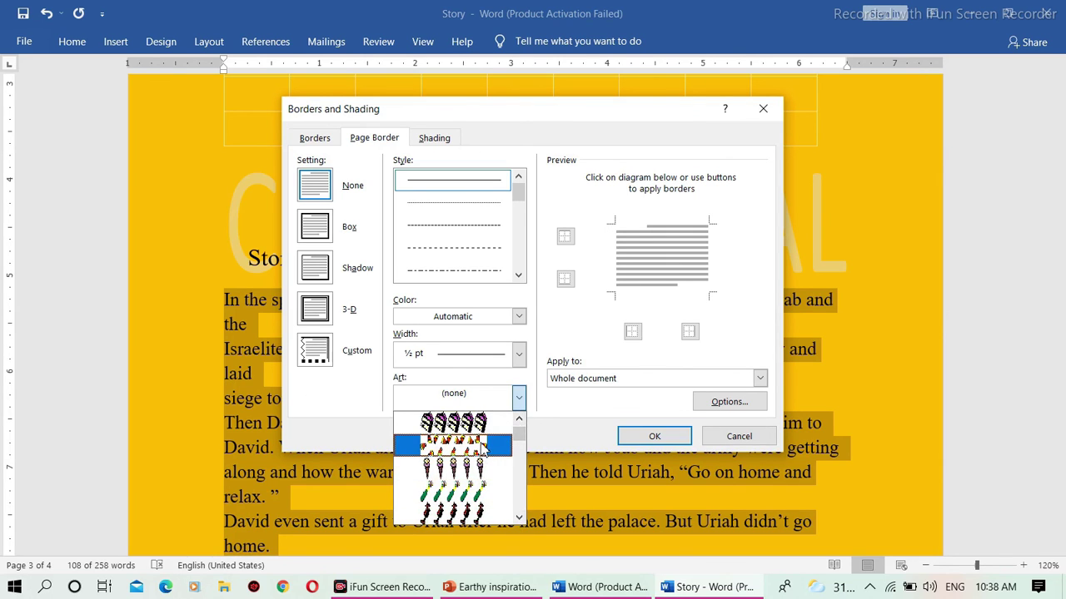
click(483, 446)
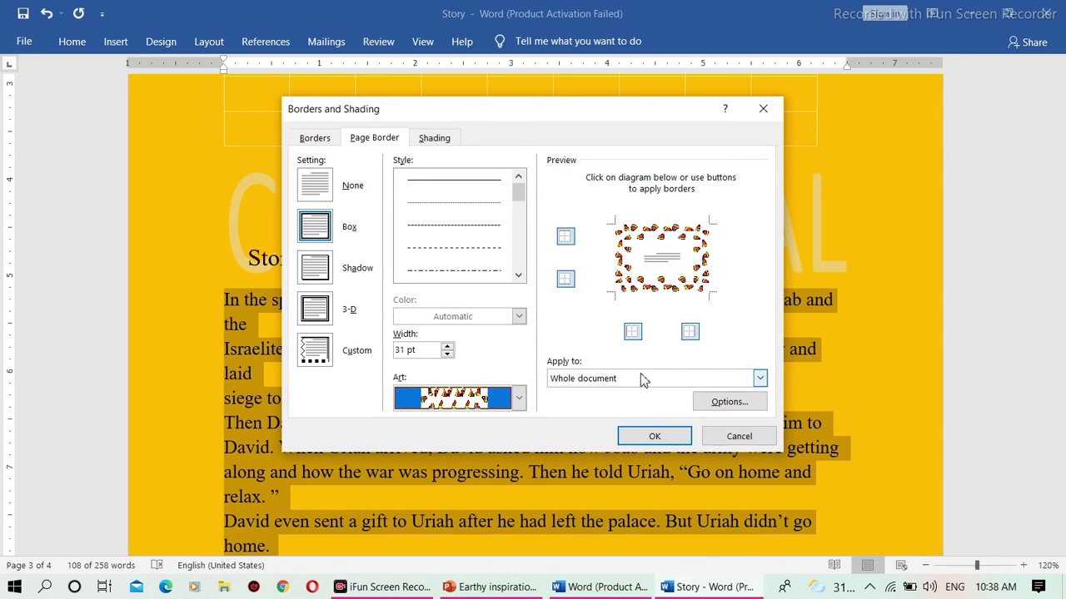
click(656, 437)
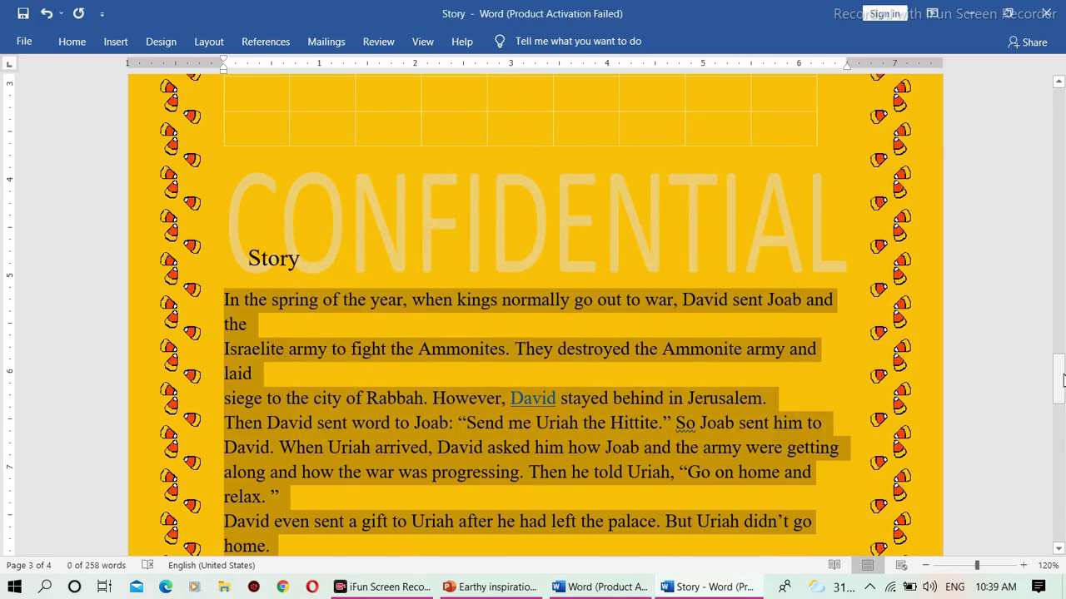
drag(1058, 379, 913, 7)
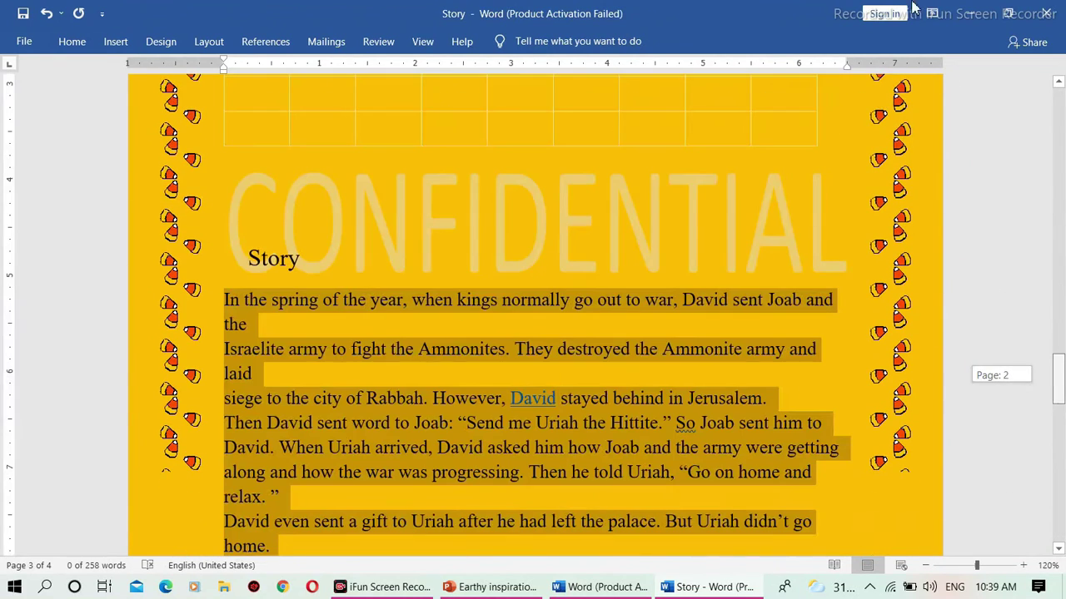
Apply a different style set from the Design tab's Document Formatting gallery to the Story document
click(117, 42)
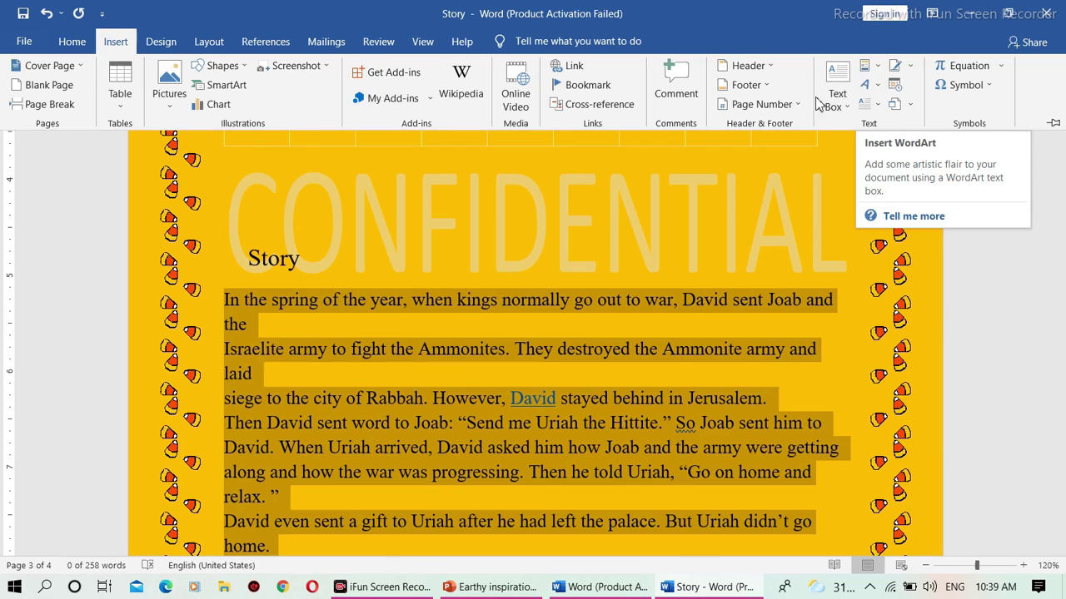
click(162, 40)
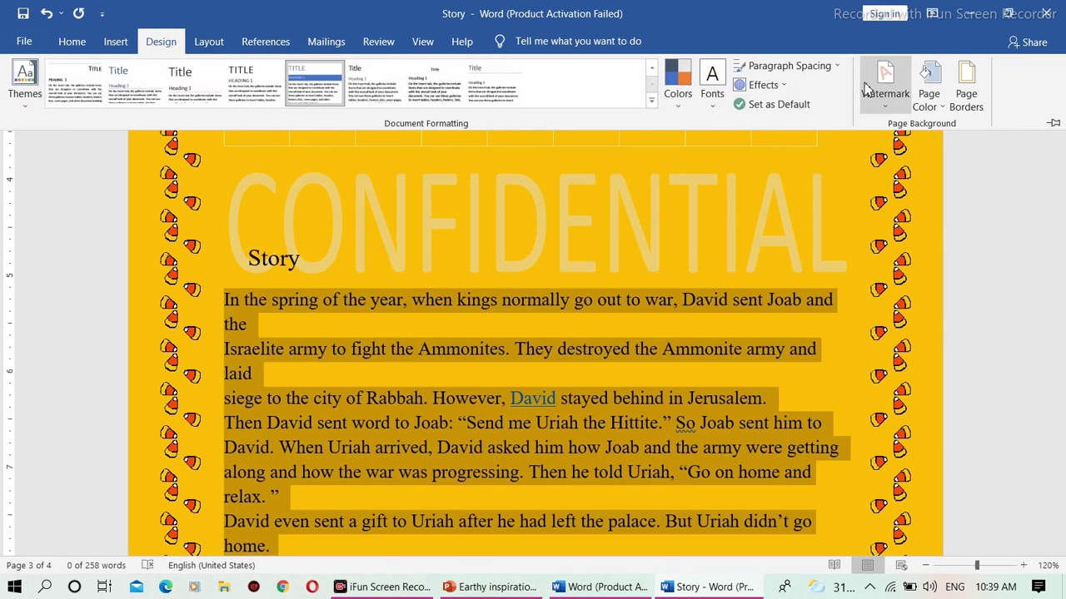
click(169, 98)
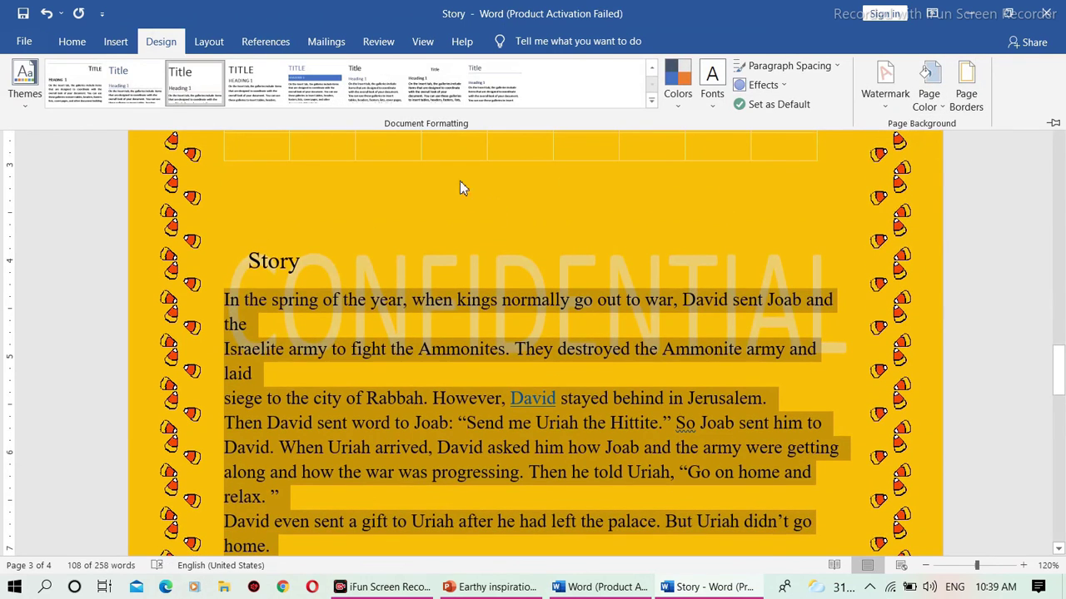